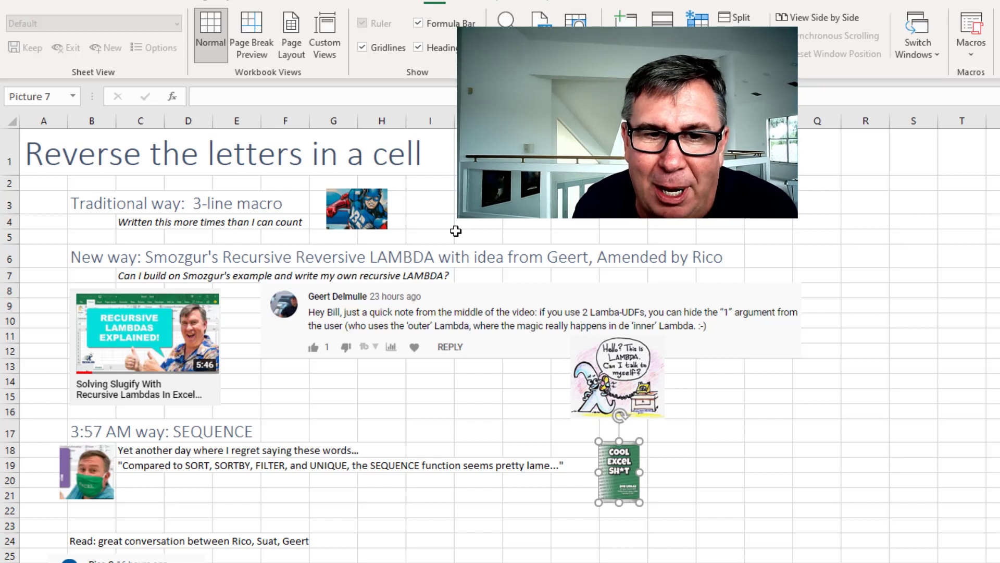
# Step: Deselect the Cool Excel picture, return to the first phrase in A1, and open the VBA editor
pyautogui.click(724, 409)
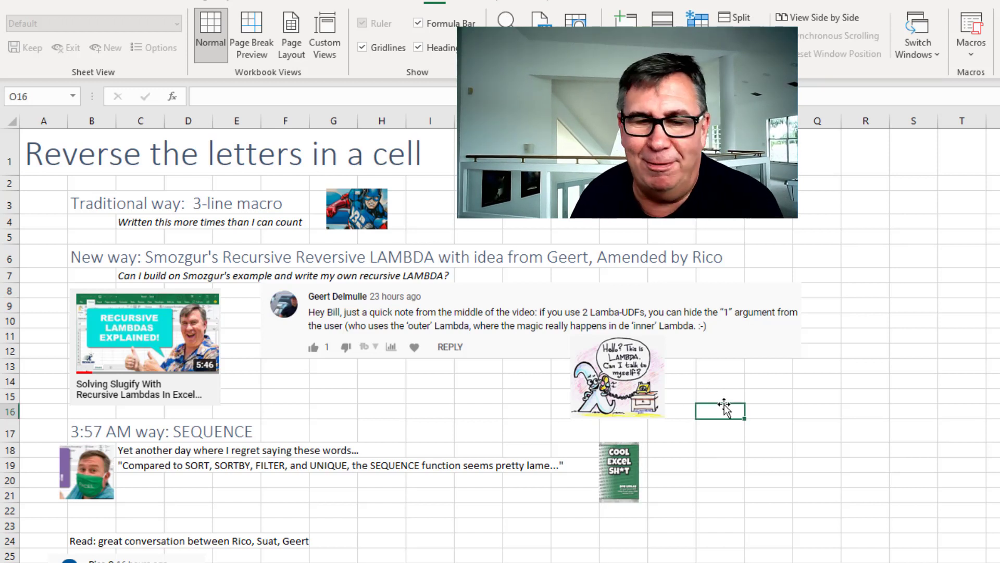
pyautogui.scroll(-11, 724, 409)
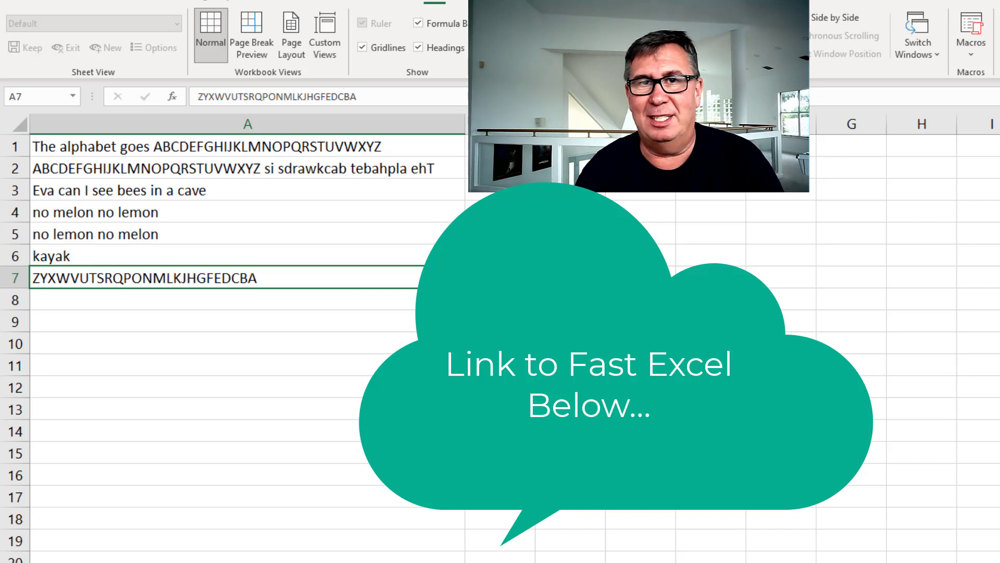
pyautogui.press('Up')
pyautogui.press('Up')
pyautogui.press('Up')
pyautogui.press('Up')
pyautogui.press('Up')
pyautogui.press('Up')
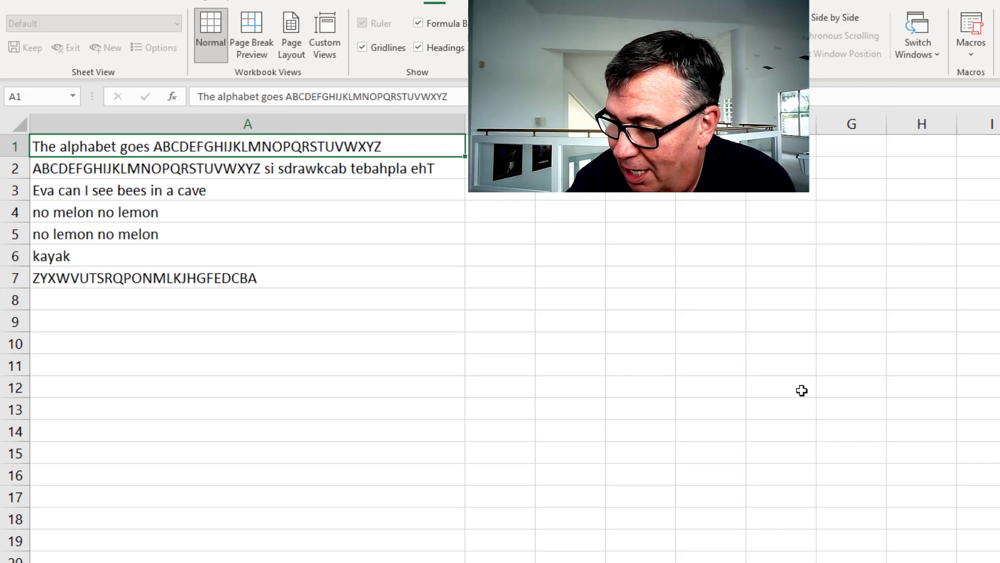
pyautogui.hotkey('alt', 'F11')
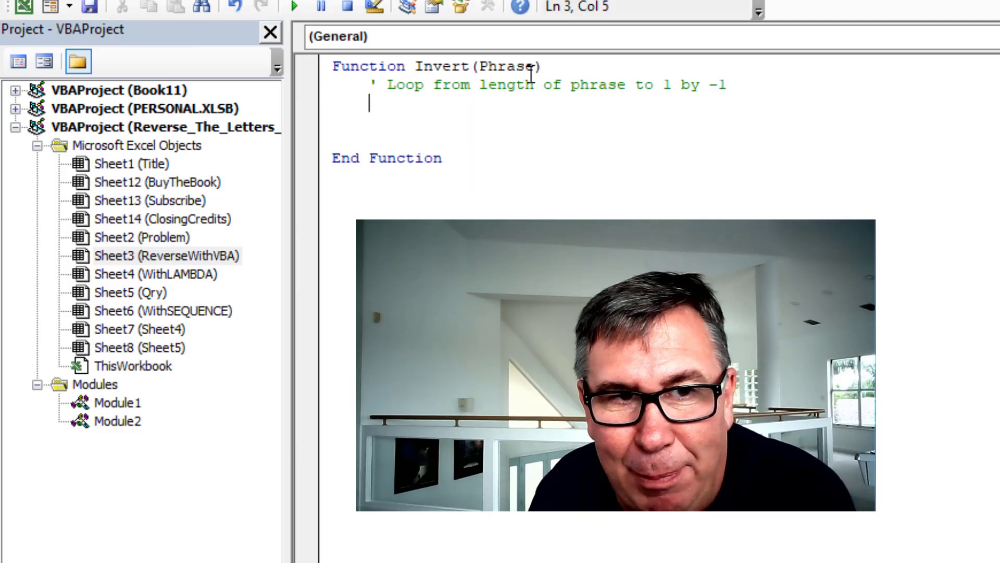
# Step: Write the loop For i = LEN(Phrase) to 1 step -1 with Invert = Invert & MID(Phrase,i,1), Next i
pyautogui.write('Fo')
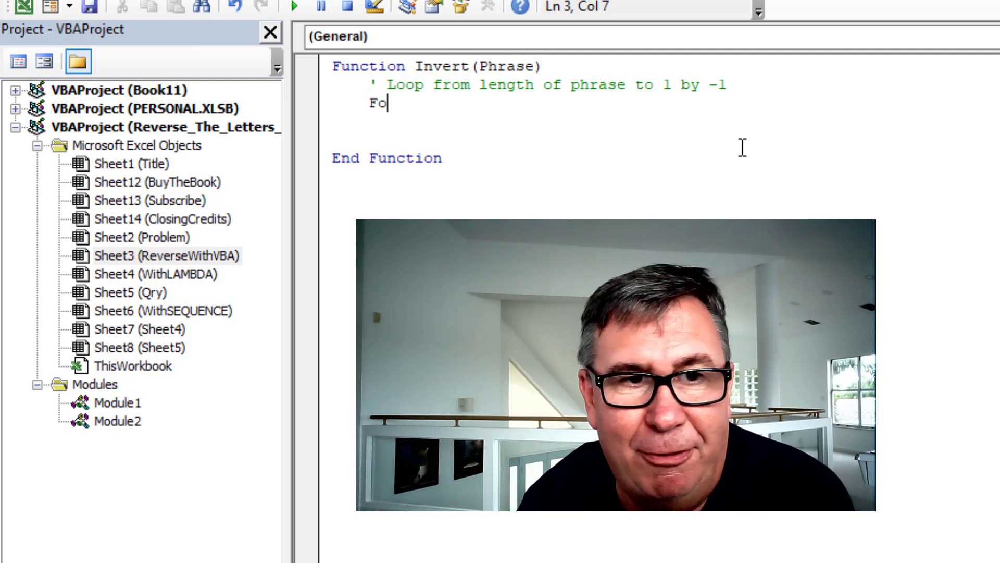
pyautogui.write('r i = LEN(')
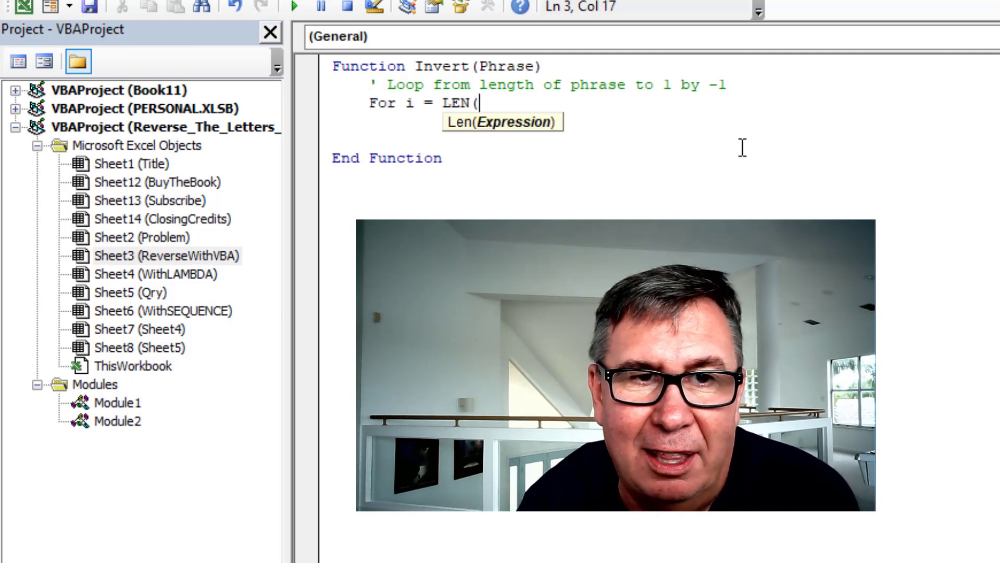
pyautogui.write('Phrase) to')
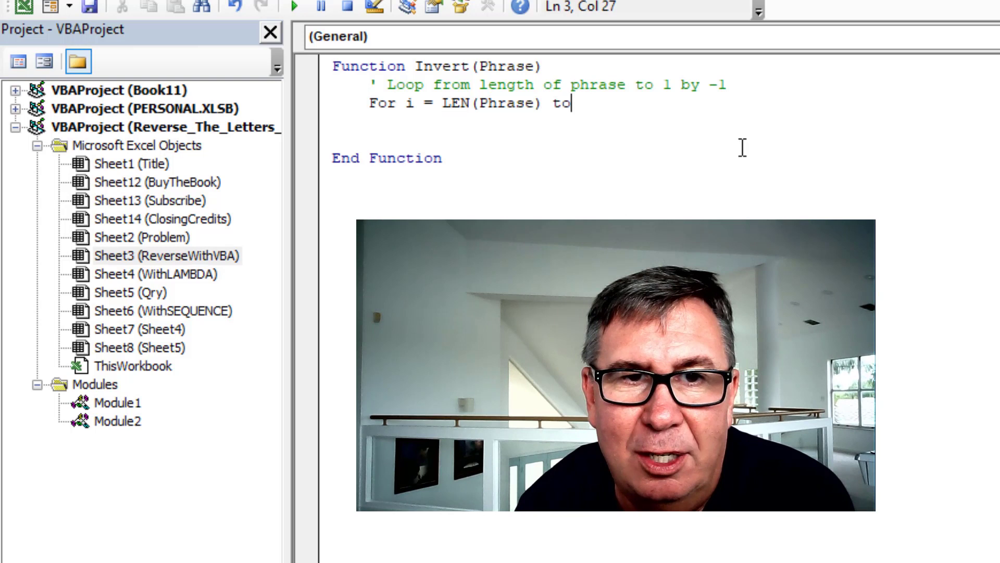
pyautogui.write(' 1 step -1')
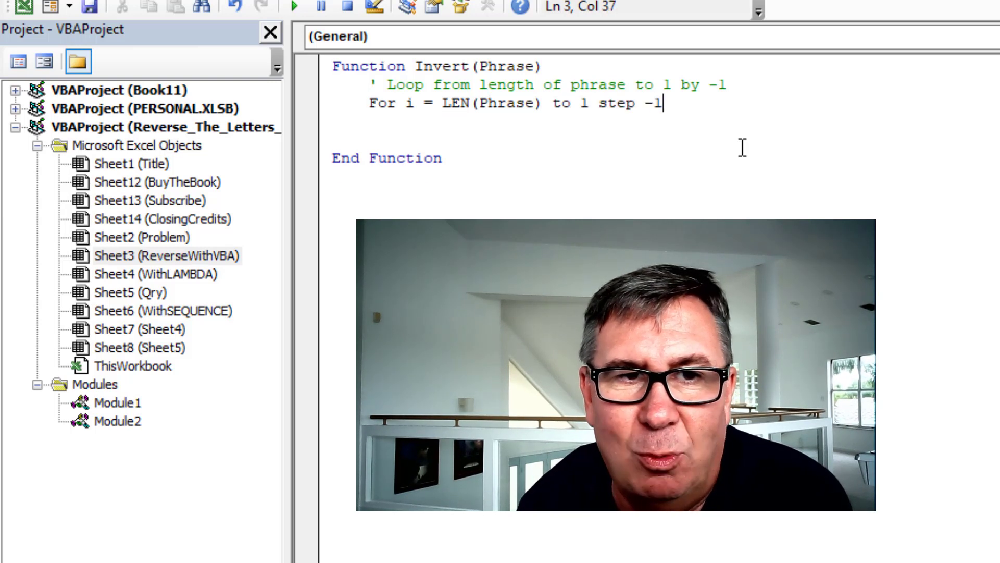
pyautogui.press('Return')
pyautogui.write('Invert')
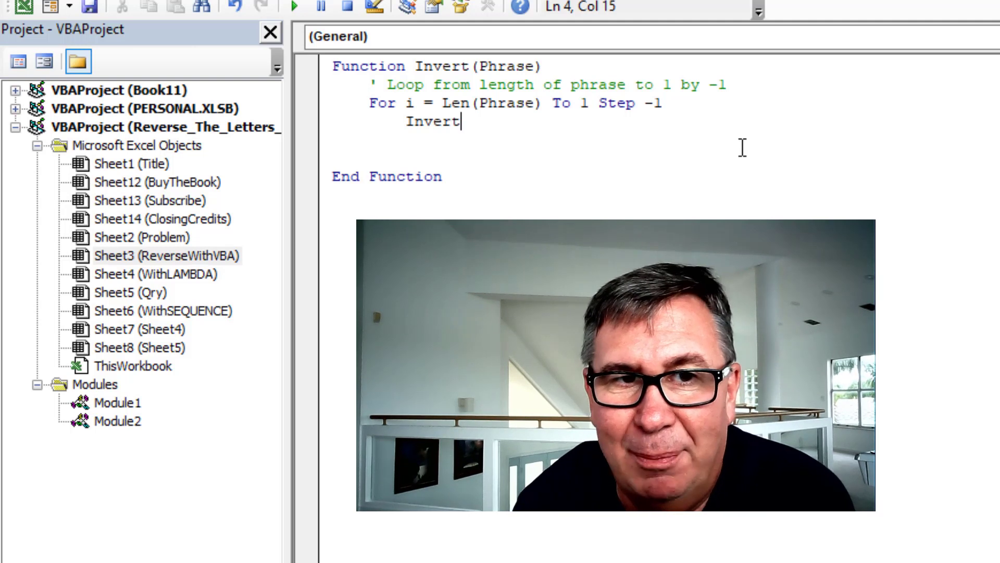
pyautogui.write(' =I')
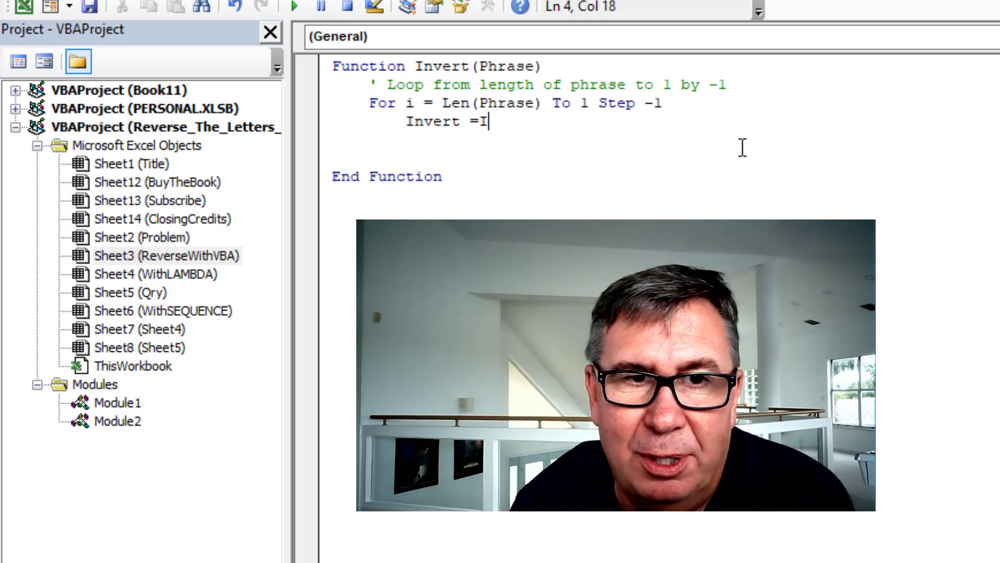
pyautogui.write('nvert & ')
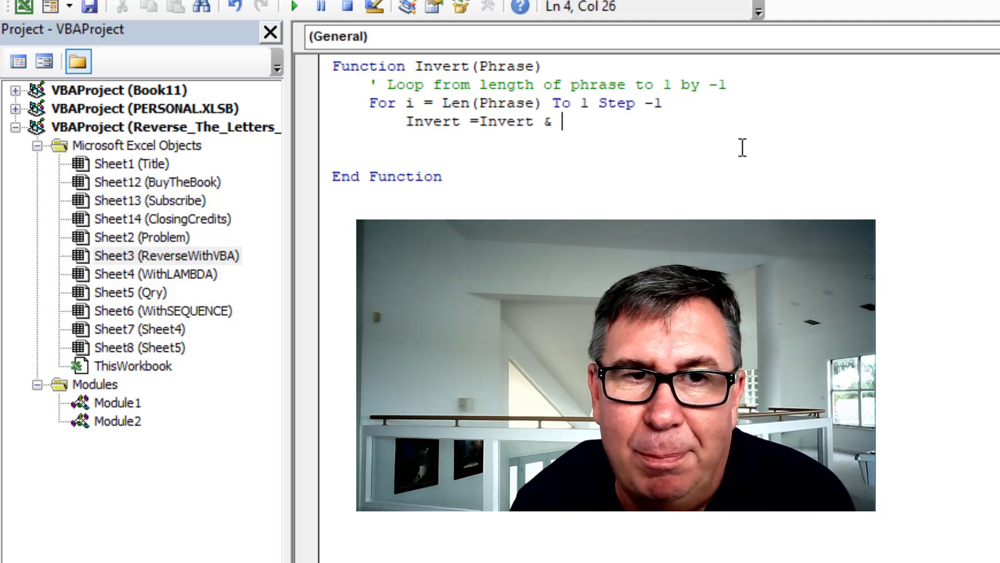
pyautogui.write('MID(Phr')
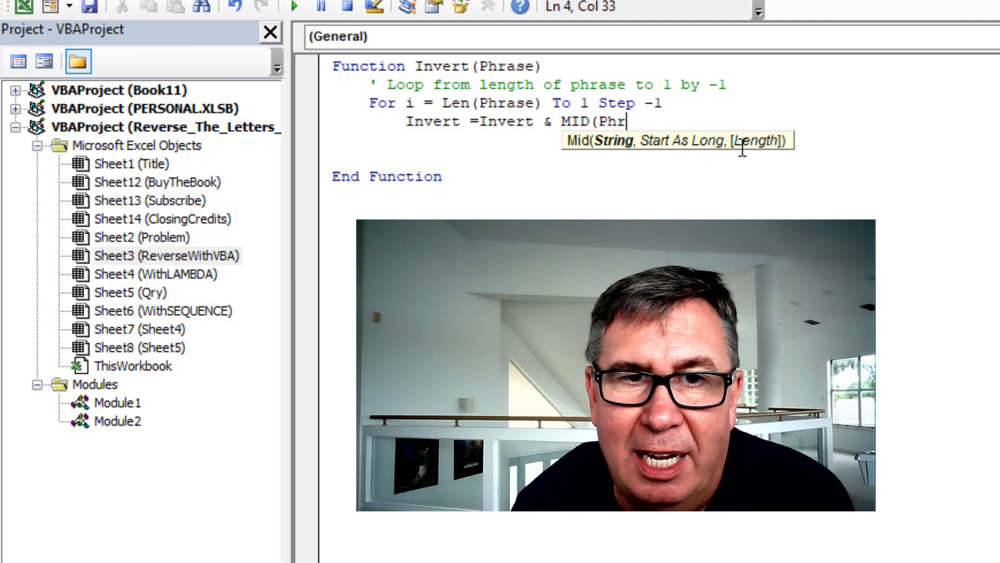
pyautogui.write('ase,i,1)')
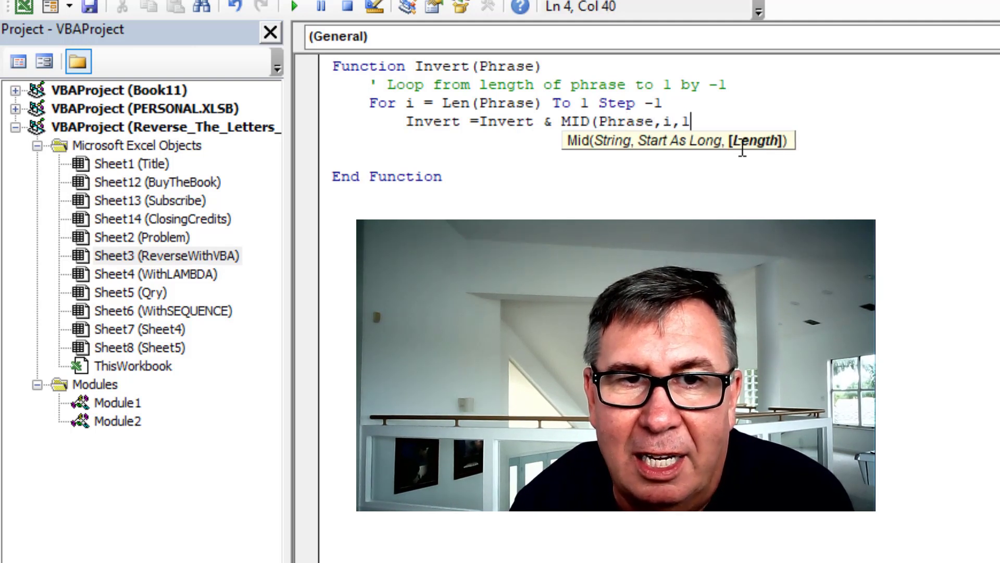
pyautogui.press('Return')
pyautogui.press('BackSpace')
pyautogui.write('Next i')
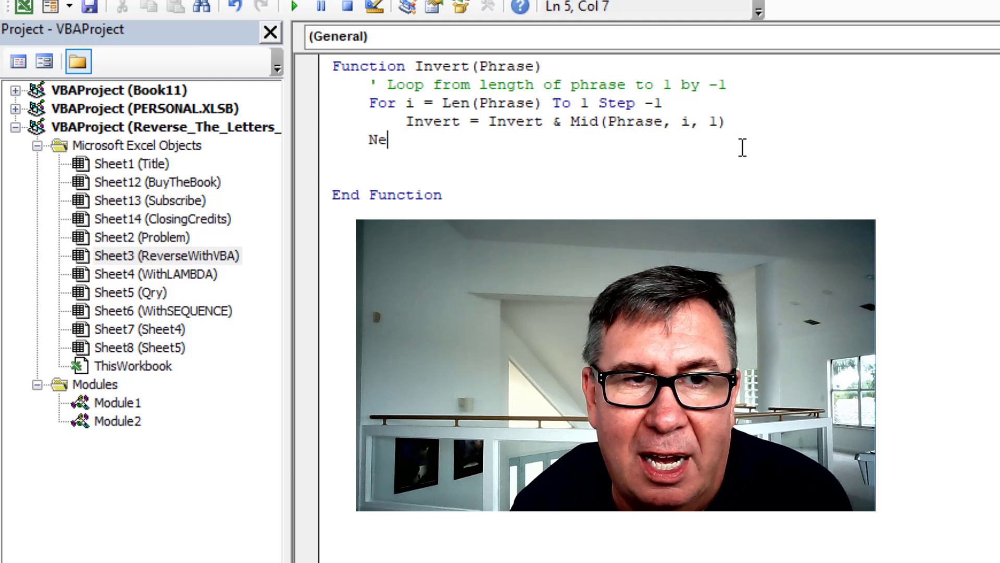
# Step: Delete the two blank lines before End Function and return to the Excel workbook
pyautogui.press('Down')
pyautogui.hotkey('shift', 'Down')
pyautogui.hotkey('shift', 'Down')
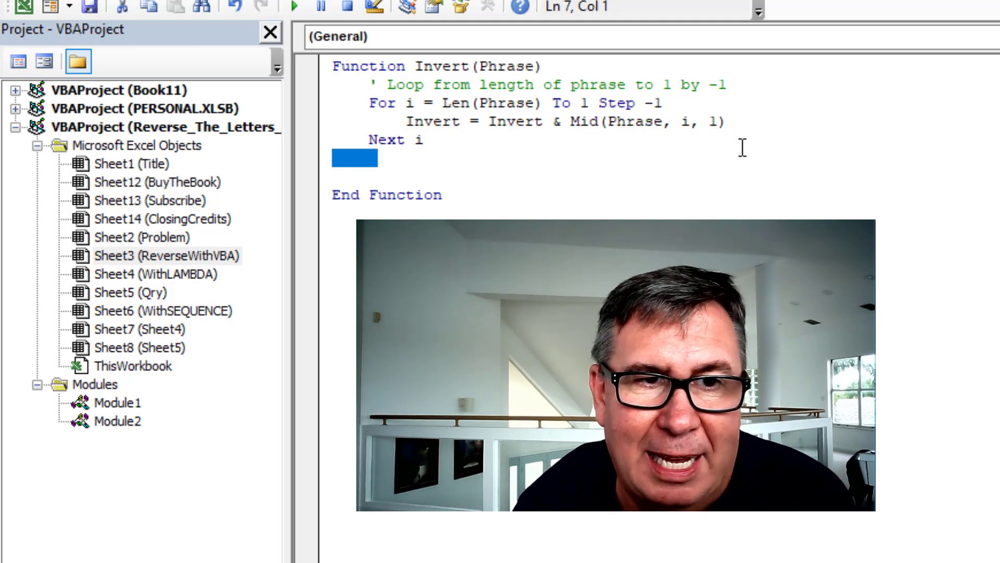
pyautogui.press('Delete')
pyautogui.hotkey('alt', 'Tab')
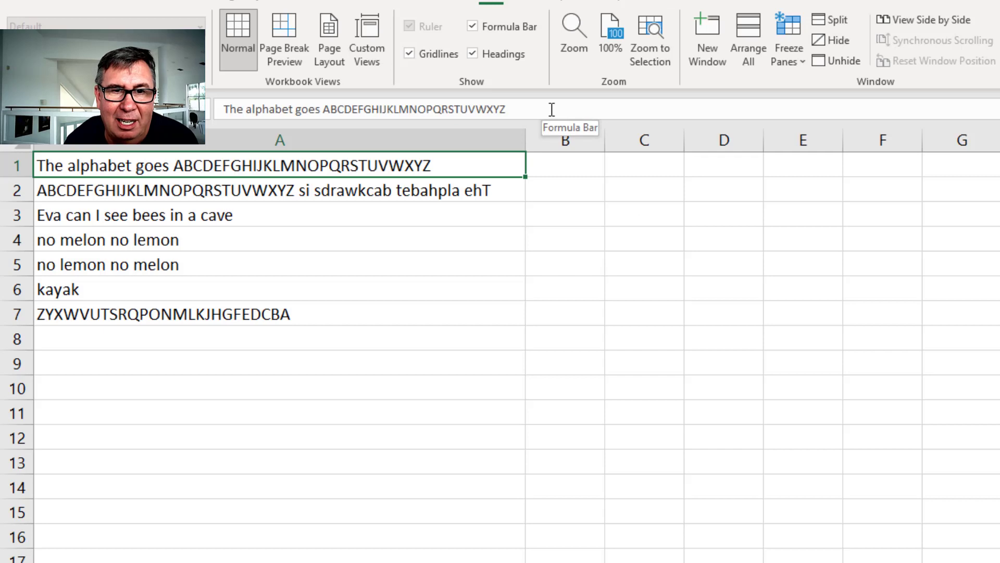
# Step: Enter =Invert(A1) in B1 and fill it down to row 7
pyautogui.press('Right')
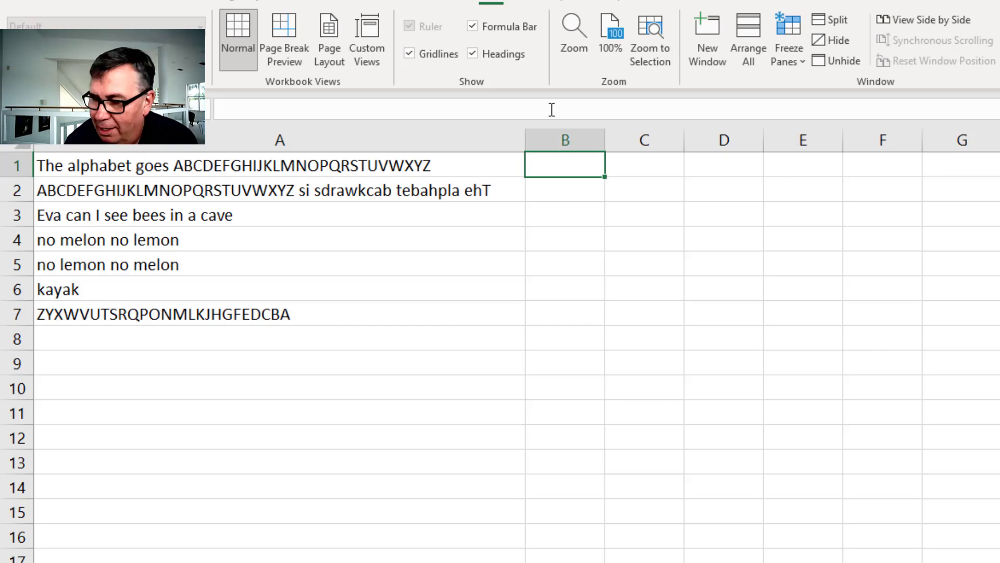
pyautogui.write('=INVE')
pyautogui.press('Tab')
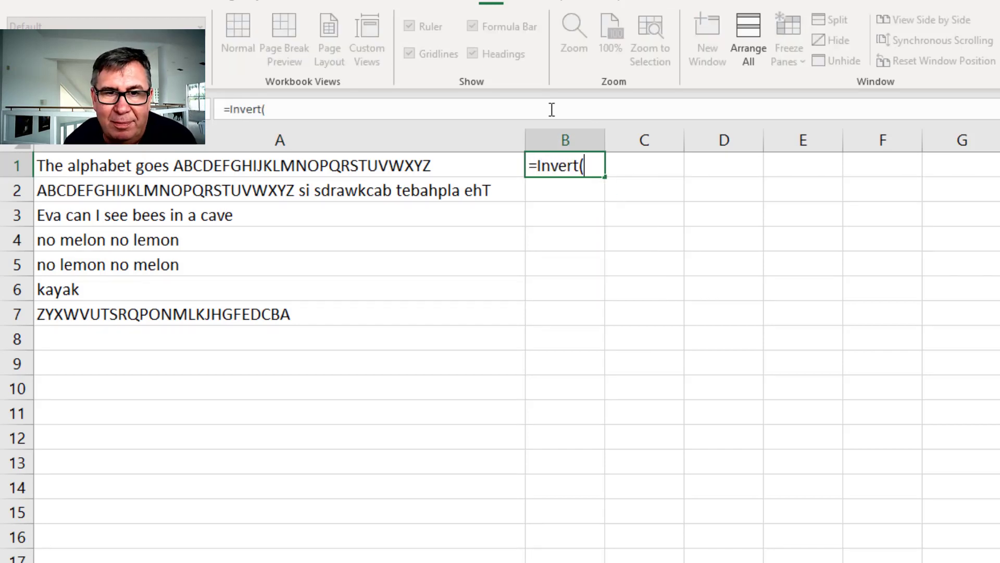
pyautogui.press('Left')
pyautogui.write(')')
pyautogui.hotkey('ctrl', 'Return')
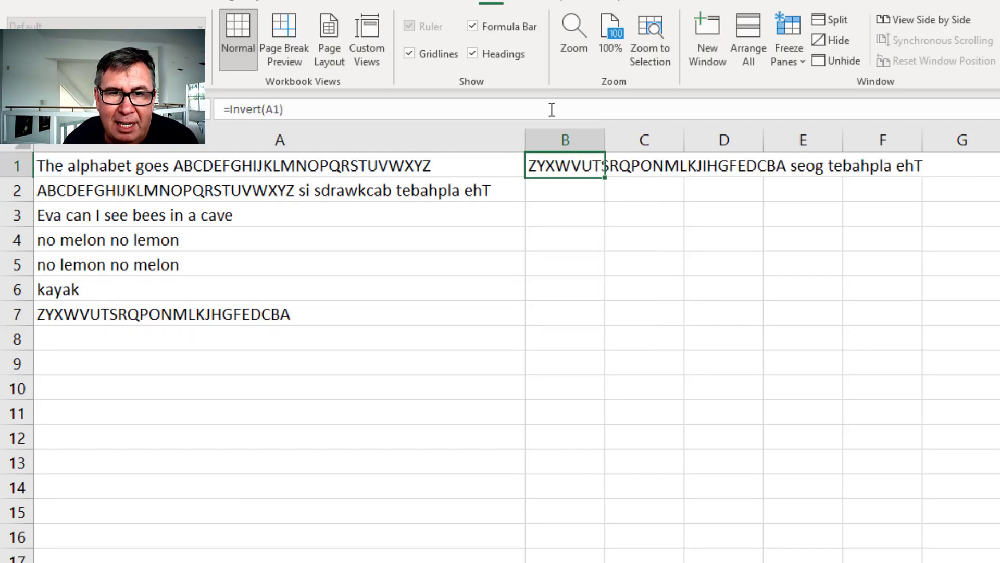
pyautogui.doubleClick(602, 178)
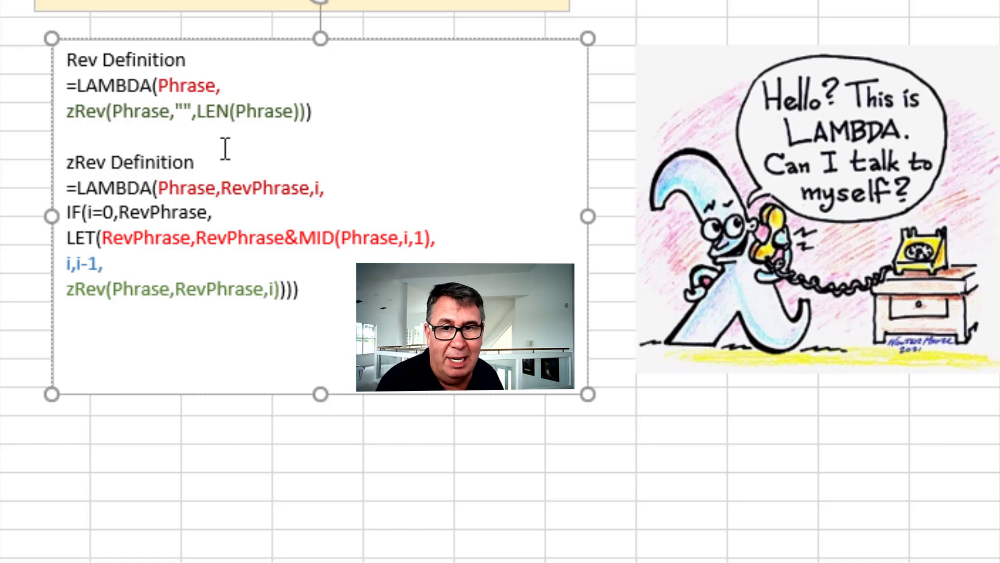
# Step: Copy the Rev LAMBDA text and define it in Name Manager as the new name Rev
pyautogui.moveTo(311, 112); pyautogui.dragTo(57, 87)
pyautogui.hotkey('ctrl', 'c')
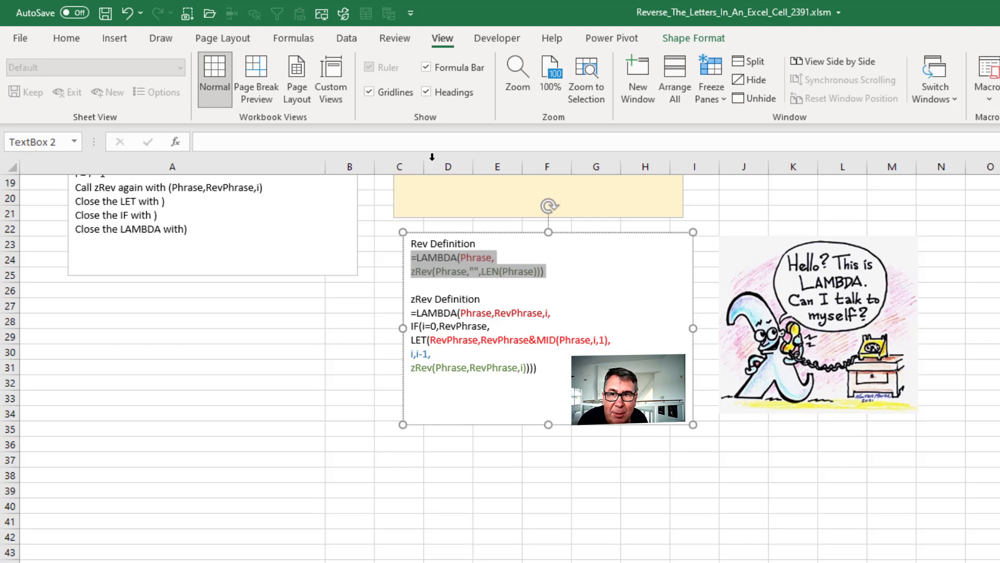
pyautogui.click(302, 36)
pyautogui.click(459, 70)
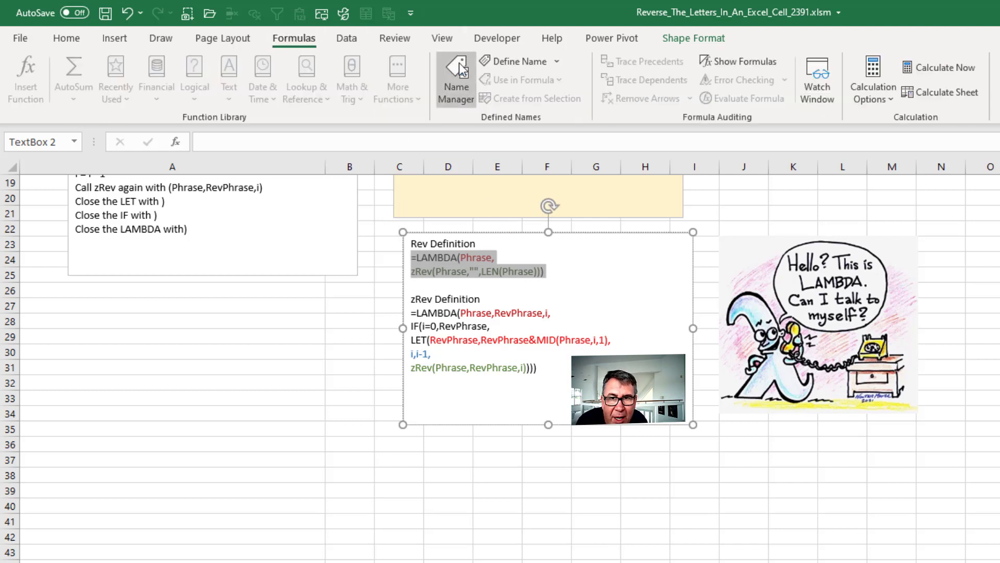
pyautogui.click(342, 240)
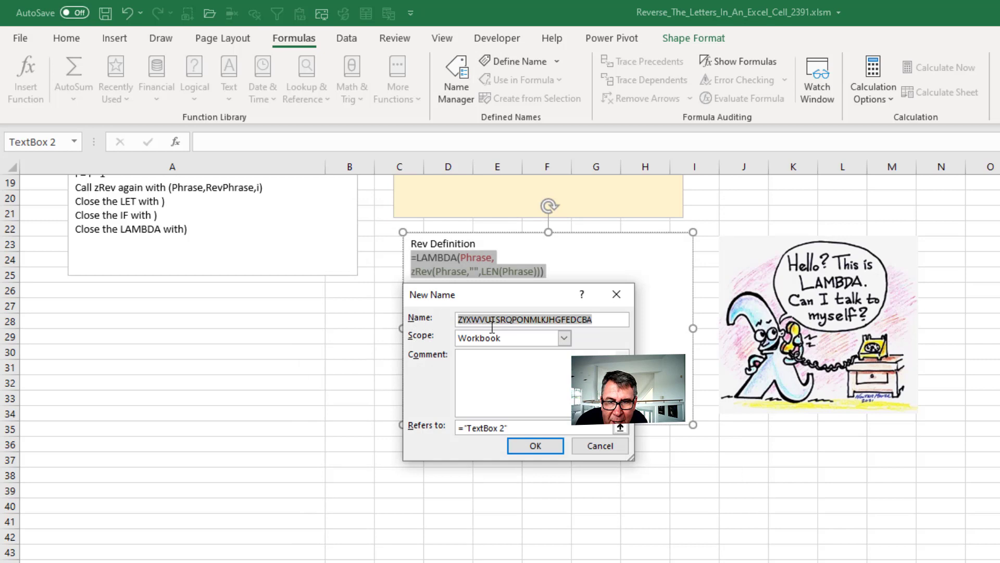
pyautogui.write('Rev')
pyautogui.press('Tab')
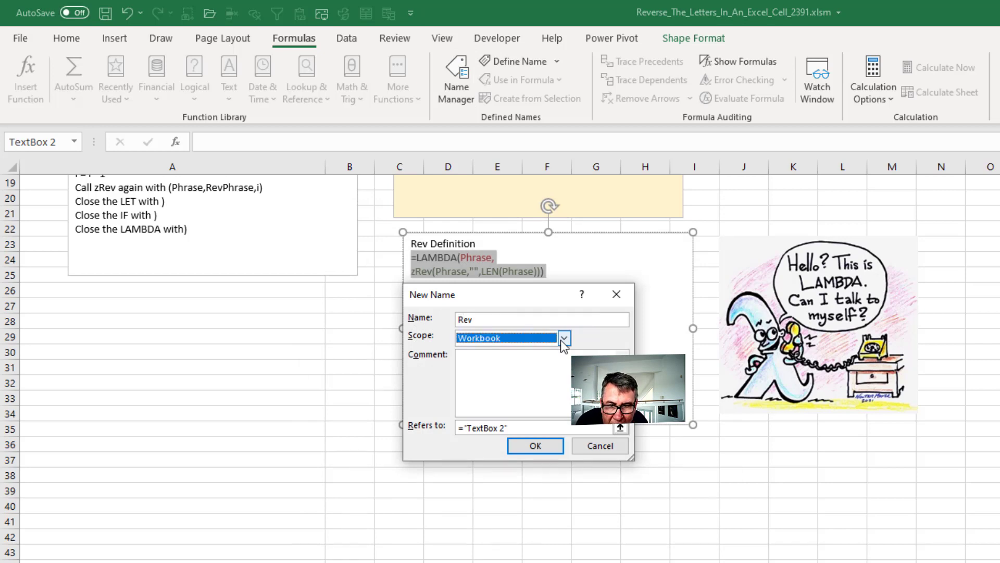
pyautogui.press('Tab')
pyautogui.press('Tab')
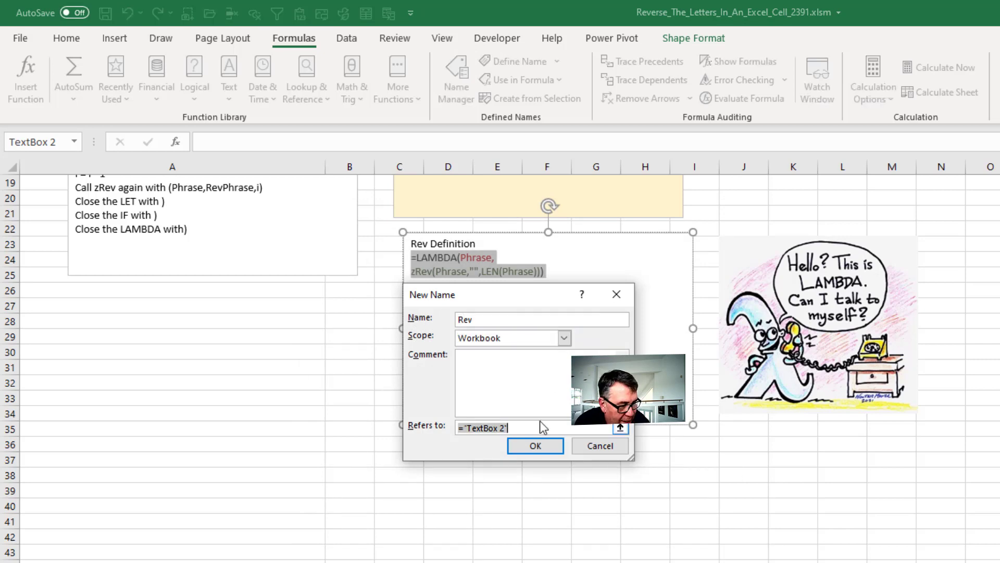
pyautogui.press('Delete')
pyautogui.hotkey('ctrl', 'v')
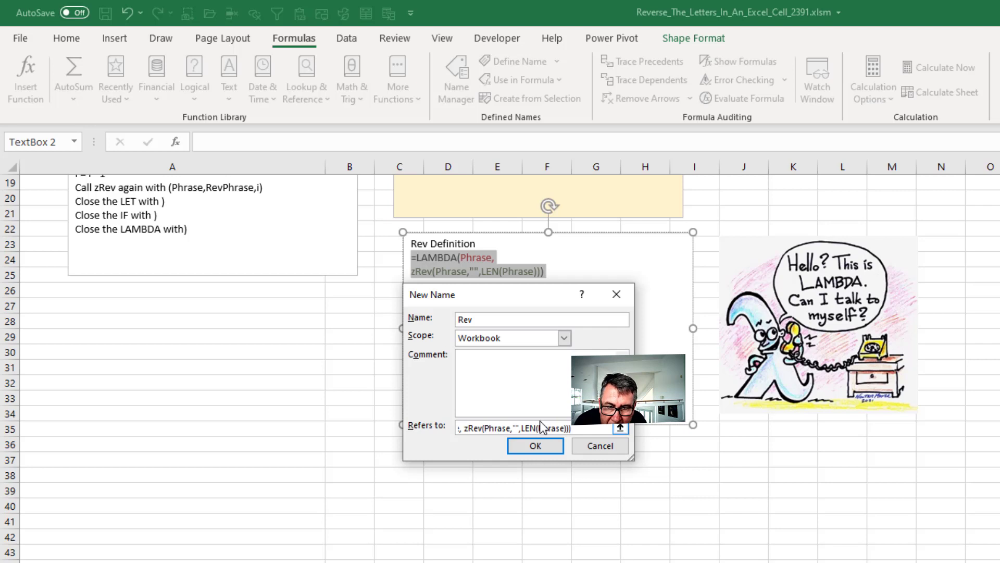
pyautogui.click(541, 446)
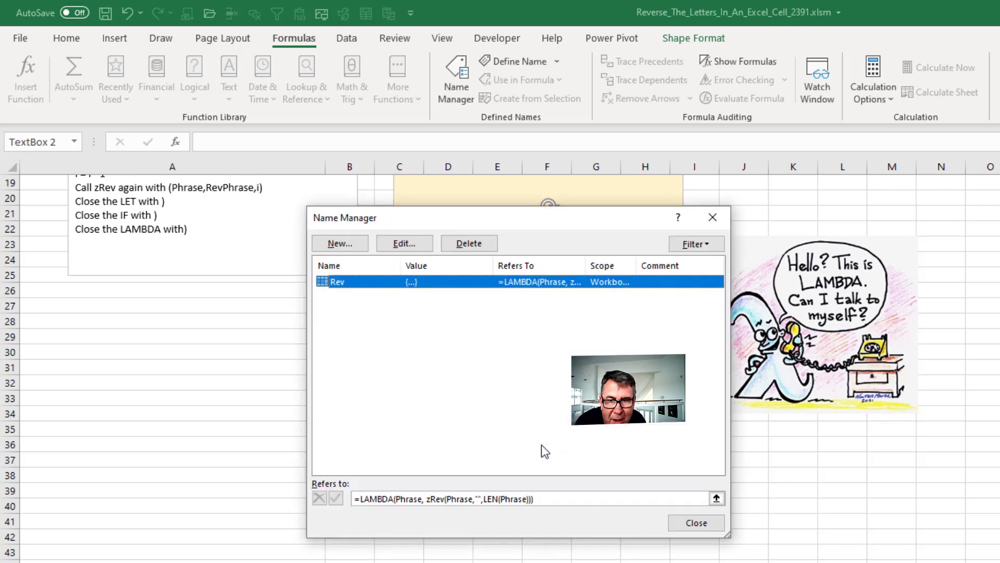
# Step: Copy the recursive zRev LAMBDA text, add it as the new name zRev, and close Name Manager
pyautogui.click(686, 519)
pyautogui.moveTo(537, 369); pyautogui.dragTo(412, 312)
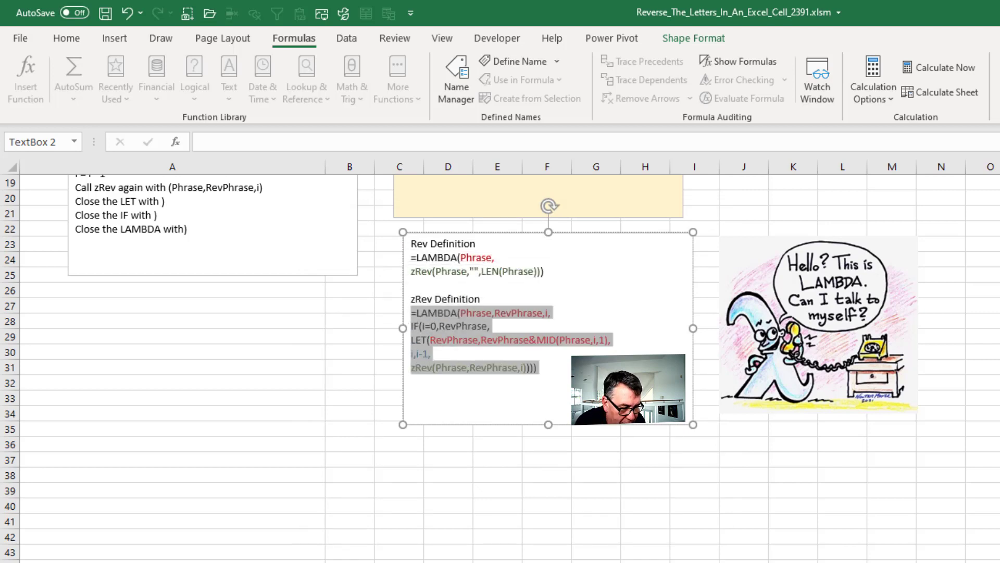
pyautogui.click(456, 78)
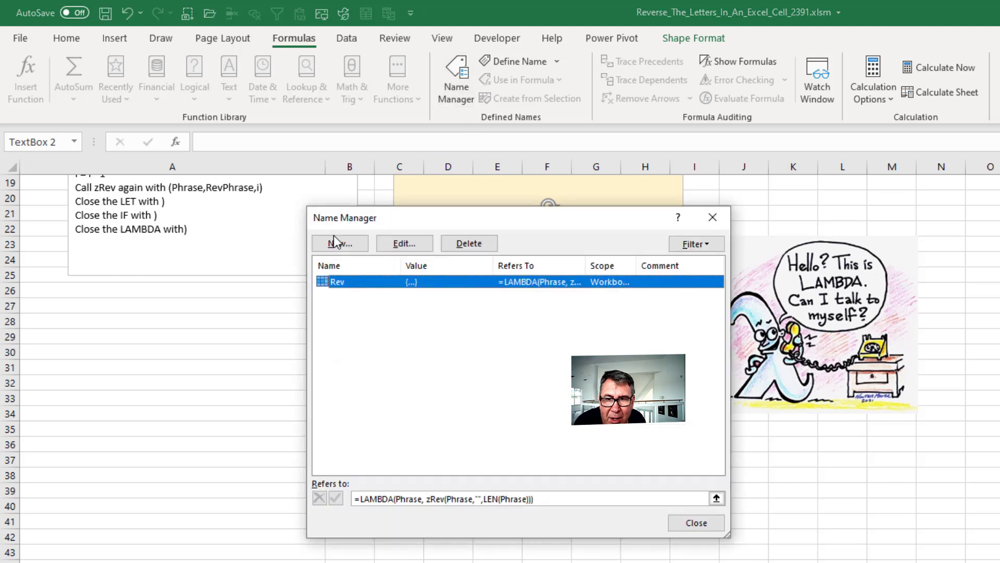
pyautogui.click(339, 243)
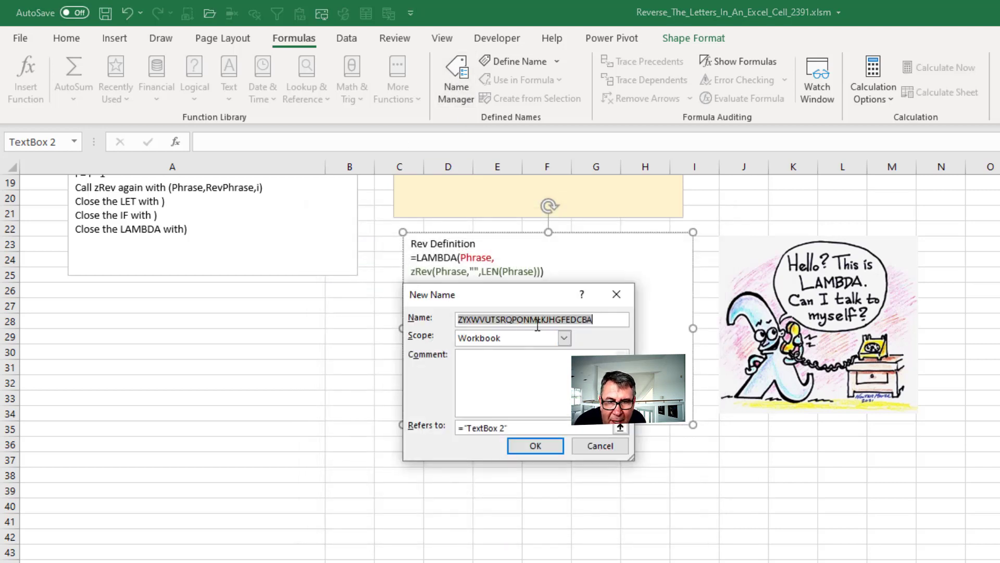
pyautogui.write('zRev')
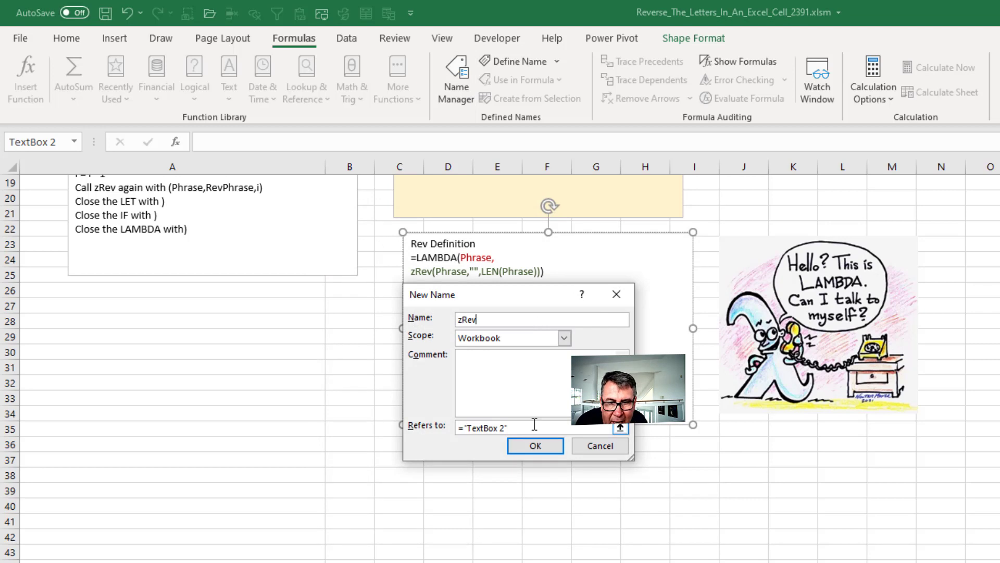
pyautogui.moveTo(510, 427); pyautogui.dragTo(355, 422)
pyautogui.hotkey('ctrl', 'v')
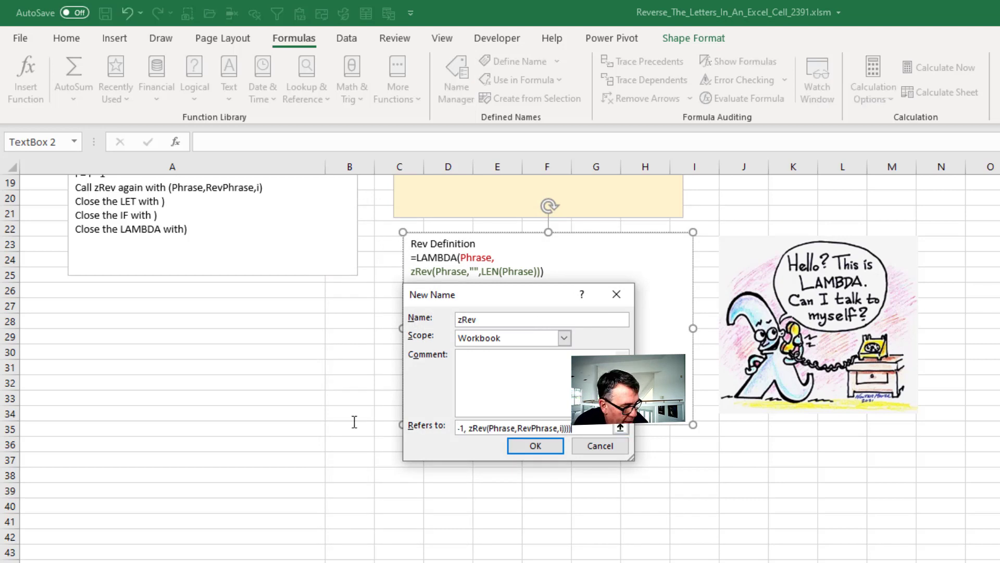
pyautogui.click(527, 446)
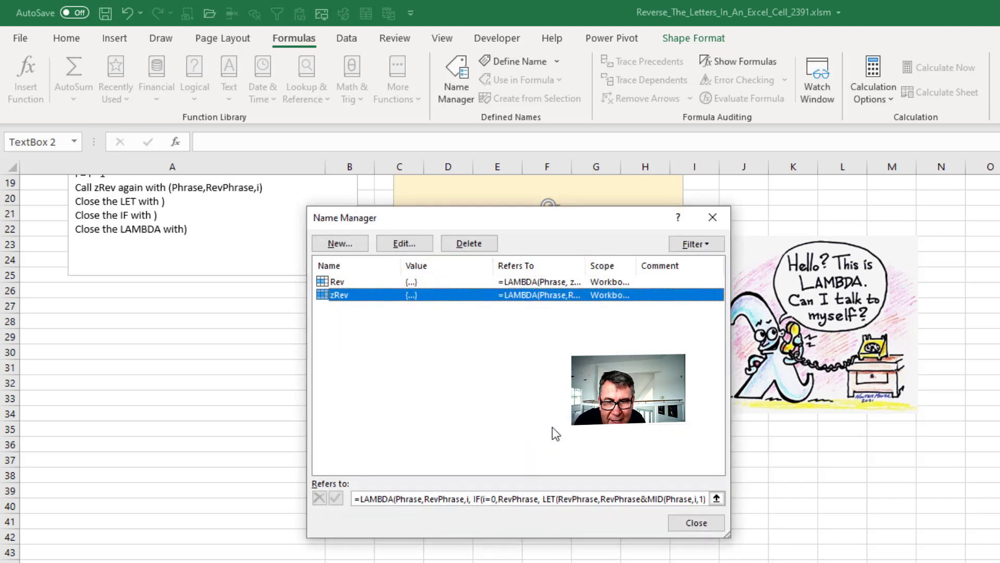
pyautogui.click(719, 528)
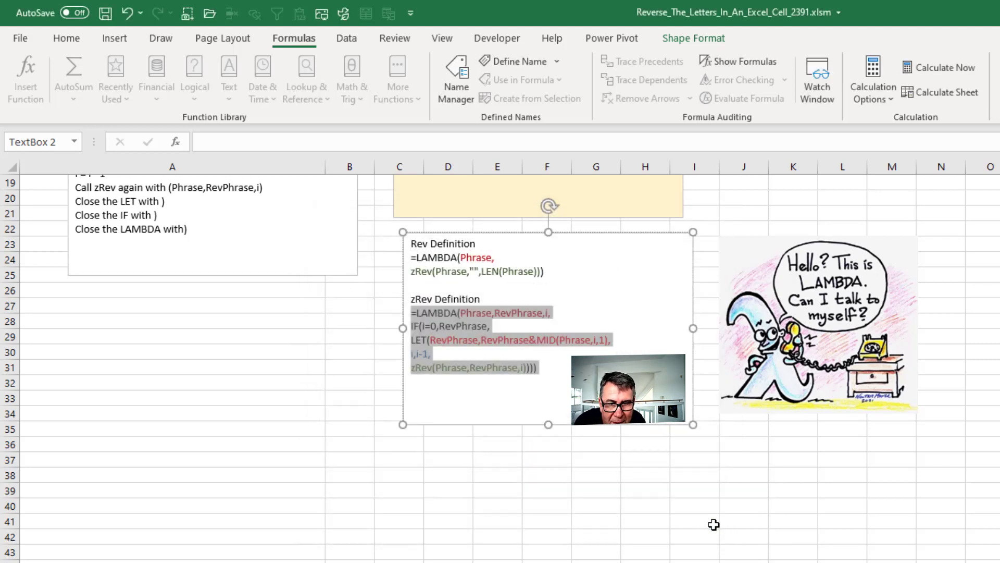
pyautogui.scroll(6, 648, 522)
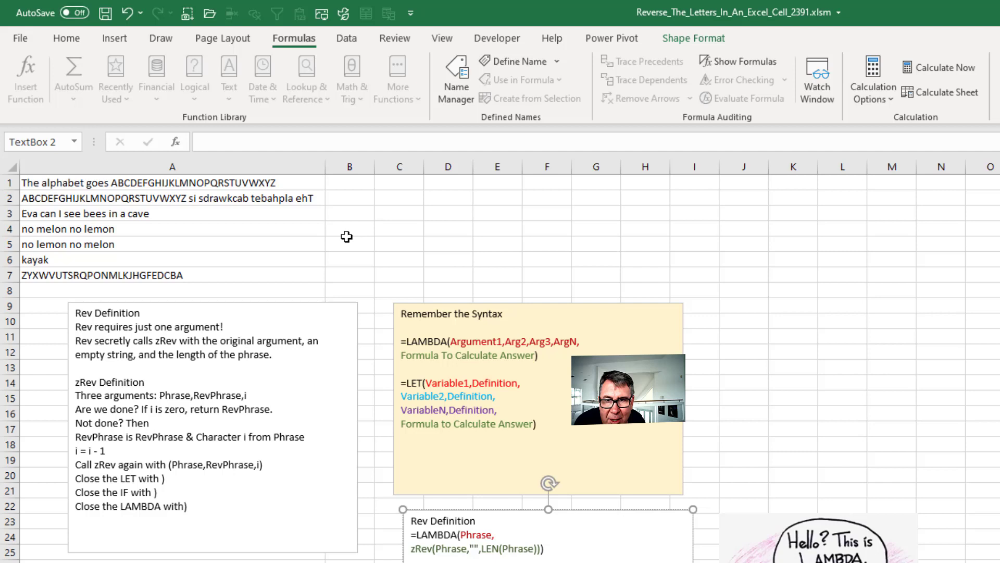
# Step: Enter =Rev(A1) in B1, fill it down to B7, and select B8
pyautogui.click(351, 184)
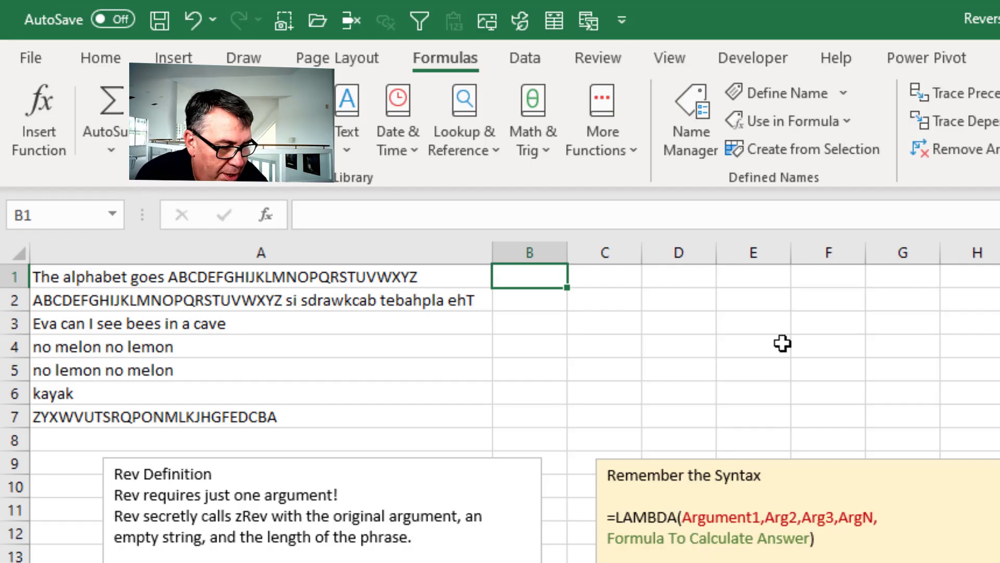
pyautogui.write('=rev(')
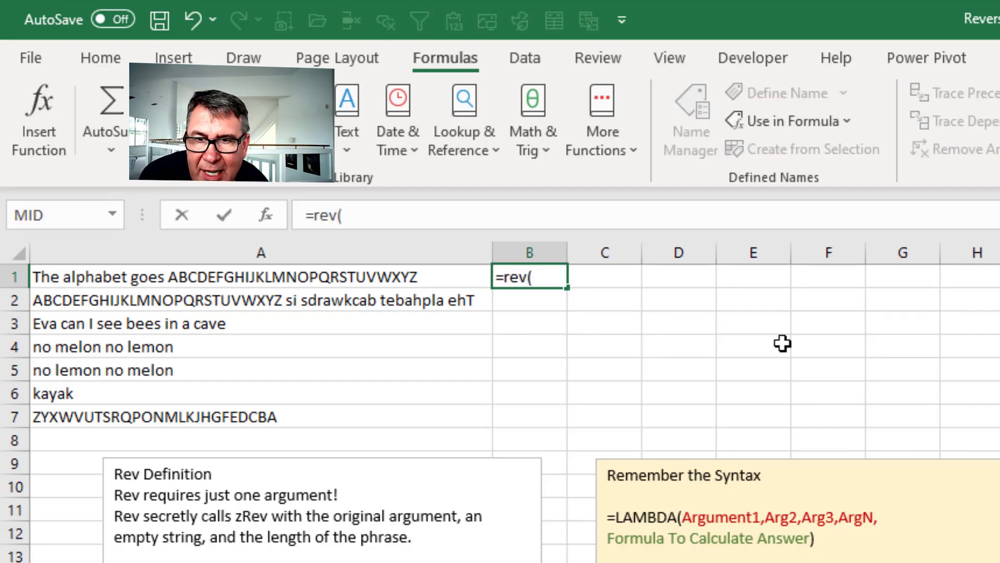
pyautogui.press('Left')
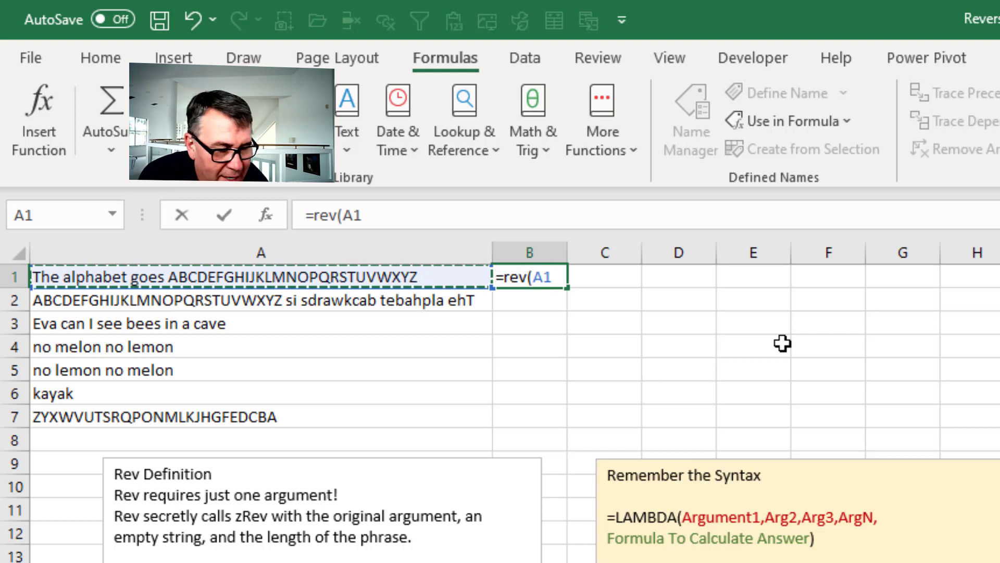
pyautogui.write(')')
pyautogui.press('Return')
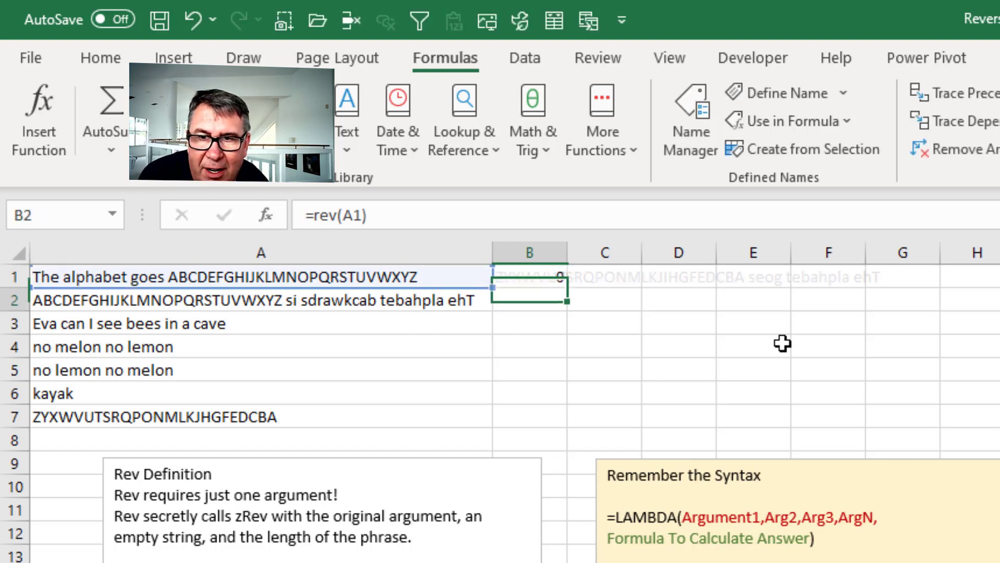
pyautogui.press('Up')
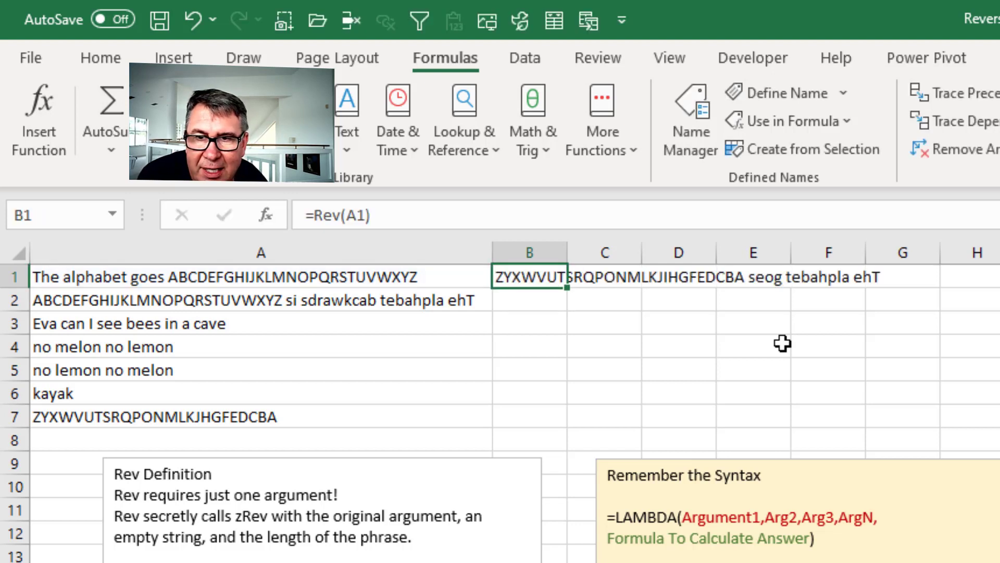
pyautogui.doubleClick(568, 292)
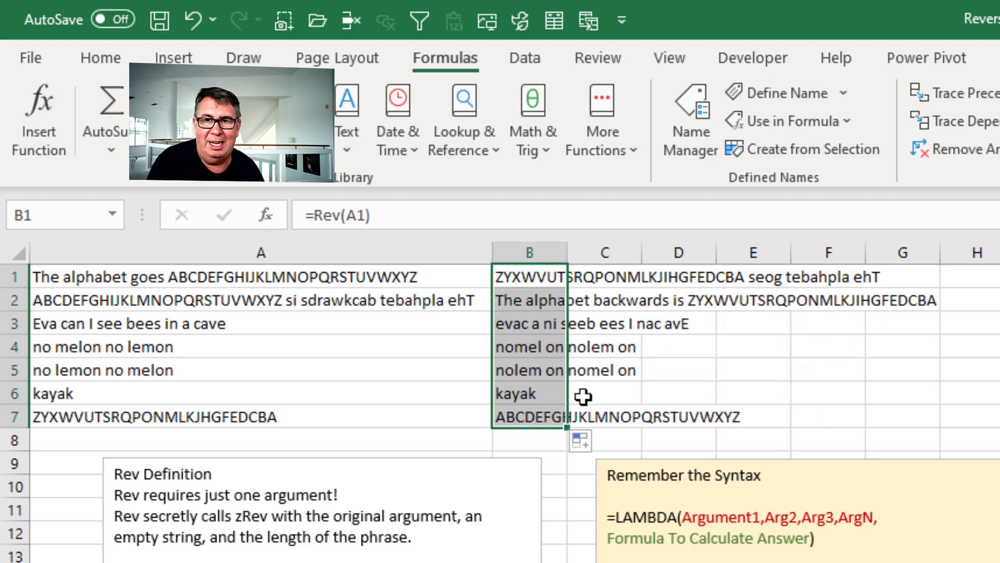
pyautogui.click(554, 438)
# Step: Start typing =rev in B8, then cancel the unfinished formula
pyautogui.write('=')
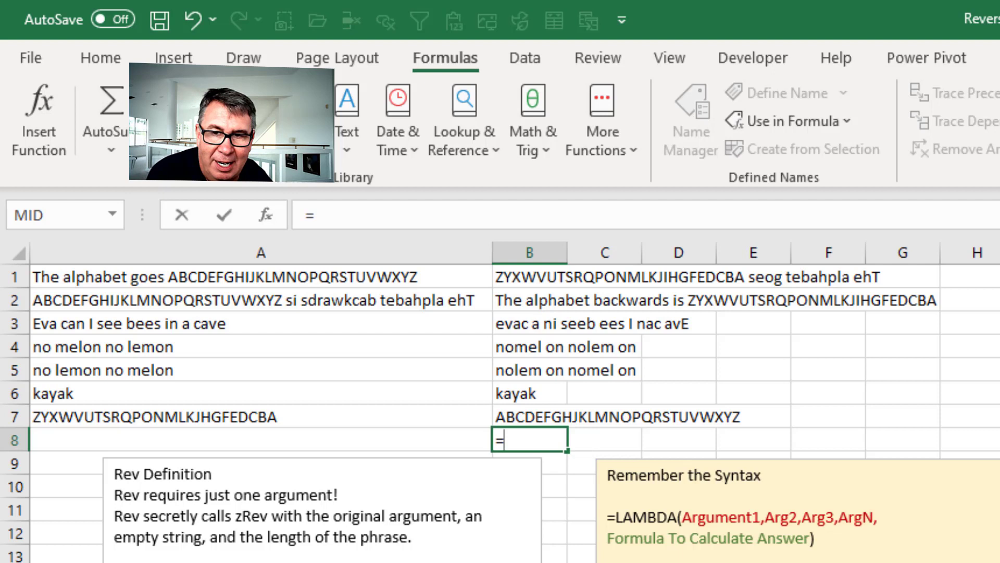
pyautogui.write('rev')
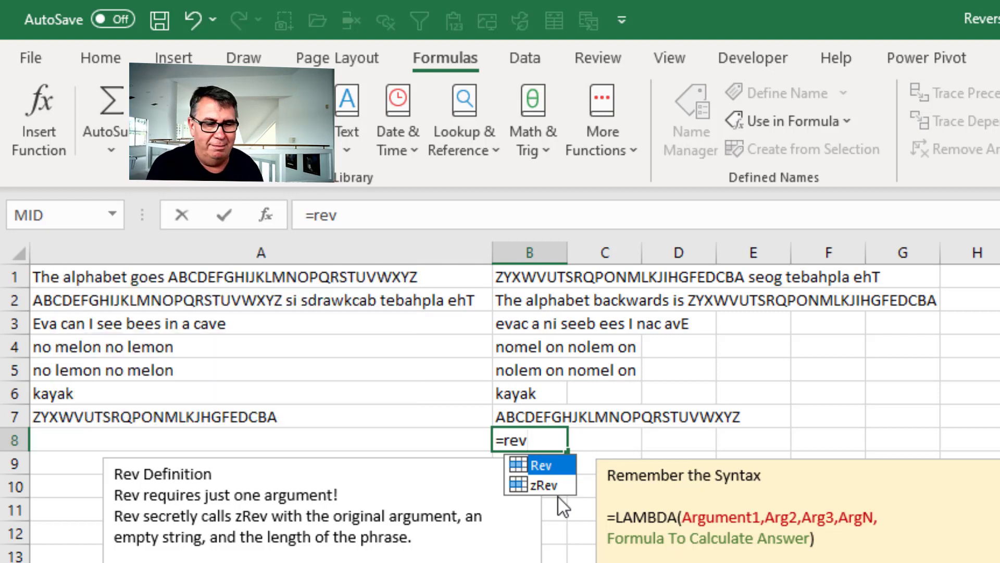
pyautogui.press('Escape')
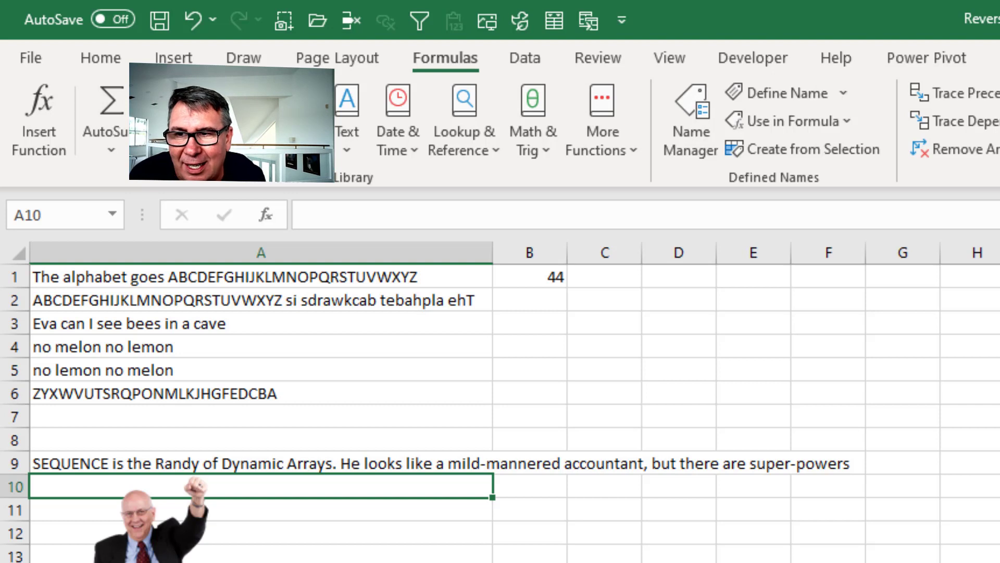
# Step: Inspect B1's length formula, leaving it unchanged at 44
pyautogui.click(531, 275)
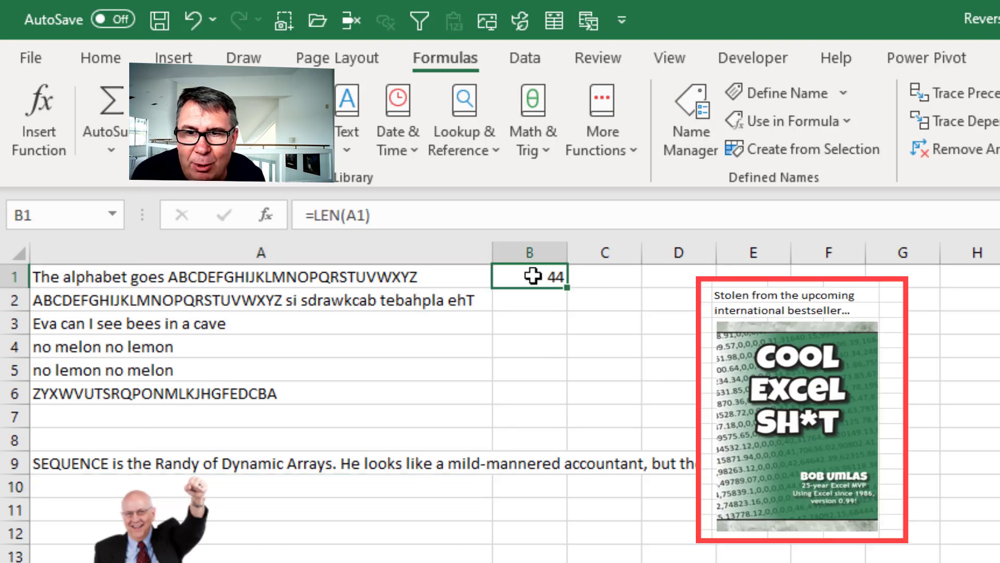
pyautogui.press('F2')
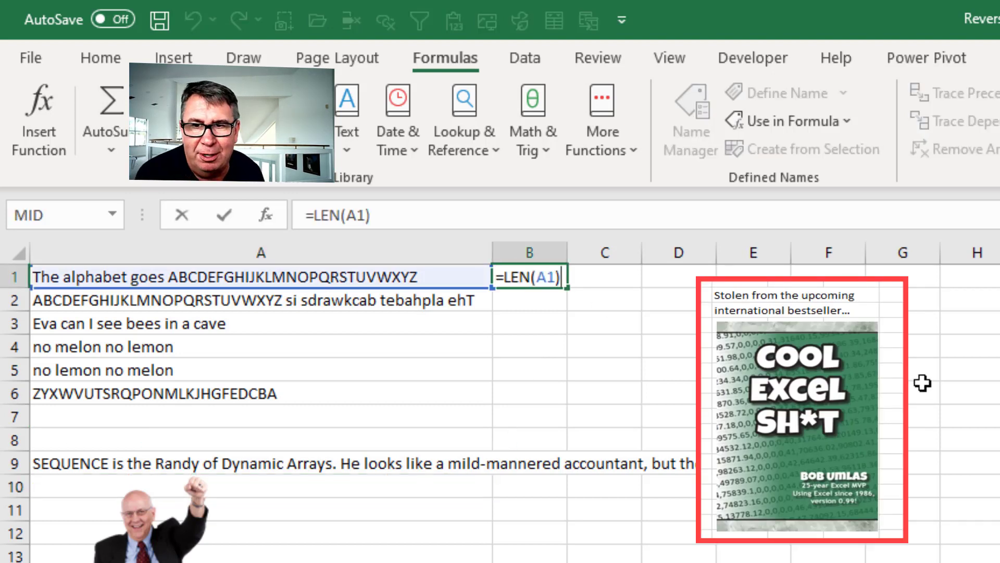
pyautogui.press('Escape')
# Step: In C1 enter =MID(A1,SEQUENCE(LEN(A1),1,LEN(A1),-1),1) to spill A1's characters reversed
pyautogui.click(605, 276)
pyautogui.write('=')
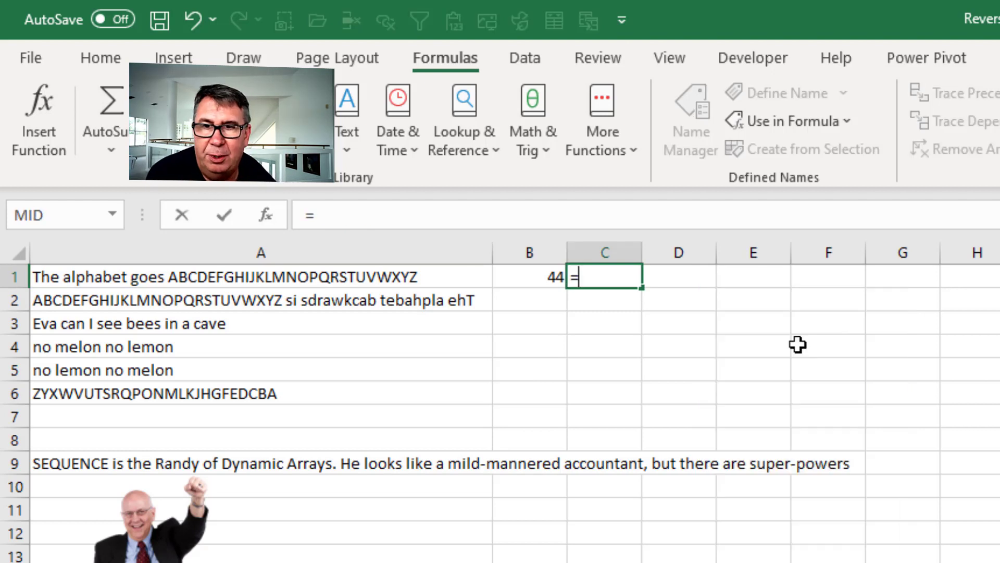
pyautogui.write('MID(A1,')
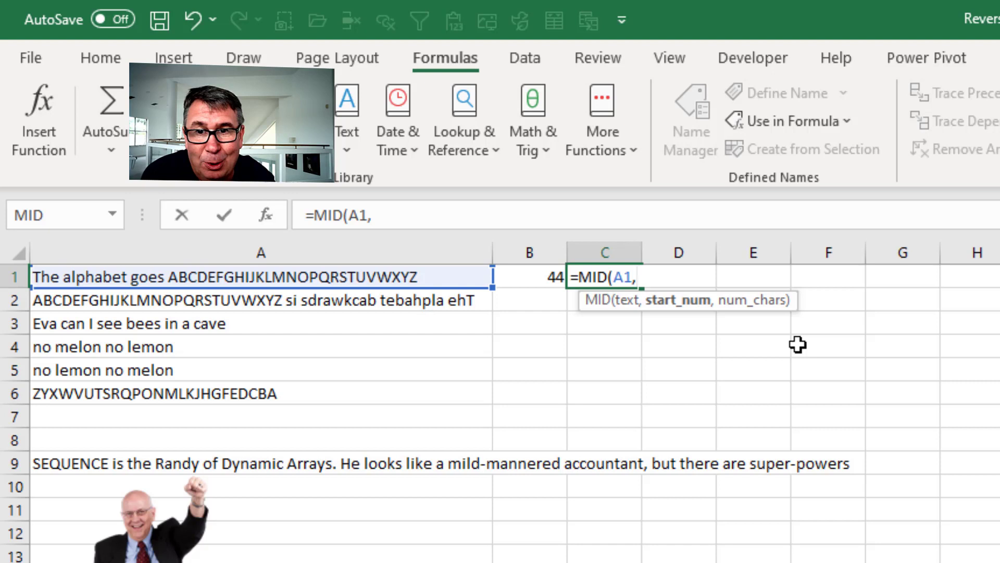
pyautogui.write('SEQUE')
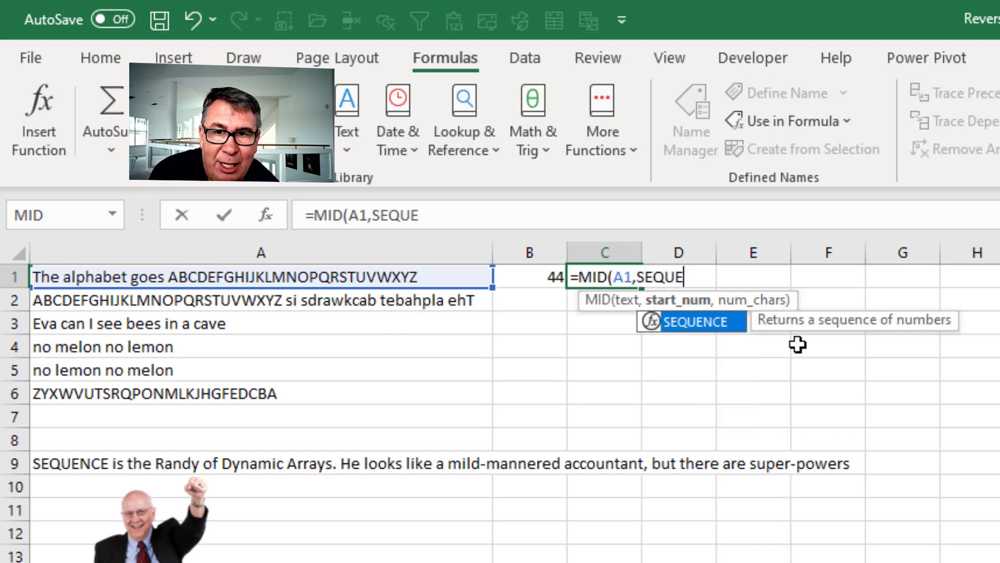
pyautogui.write('NCE(')
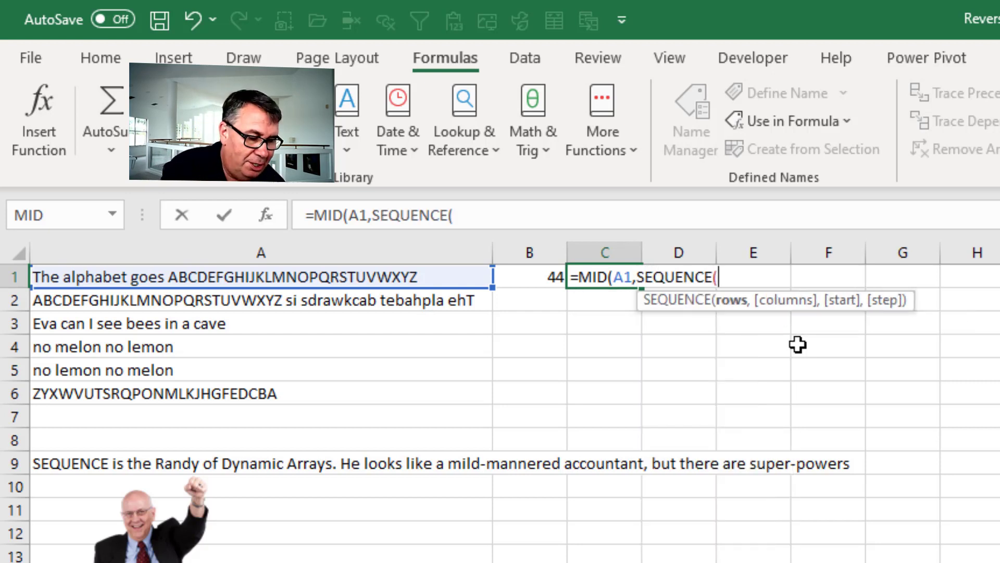
pyautogui.write('LE')
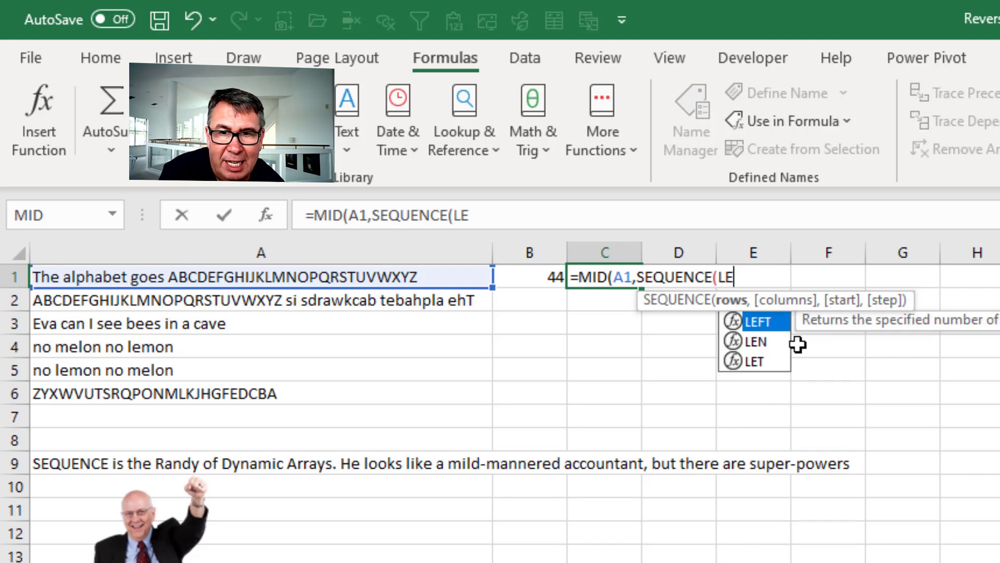
pyautogui.write('N(A1),1')
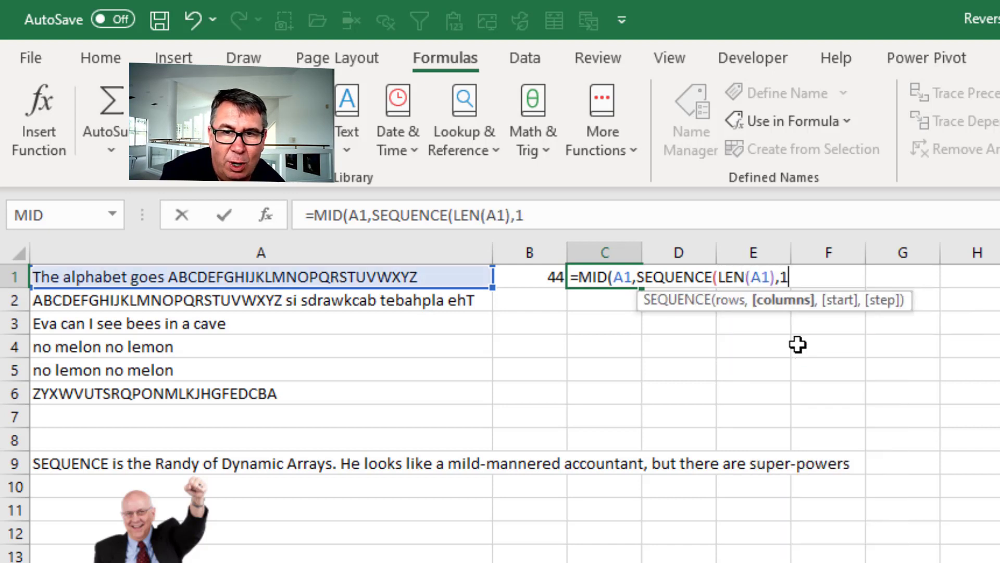
pyautogui.write(',LEN(A')
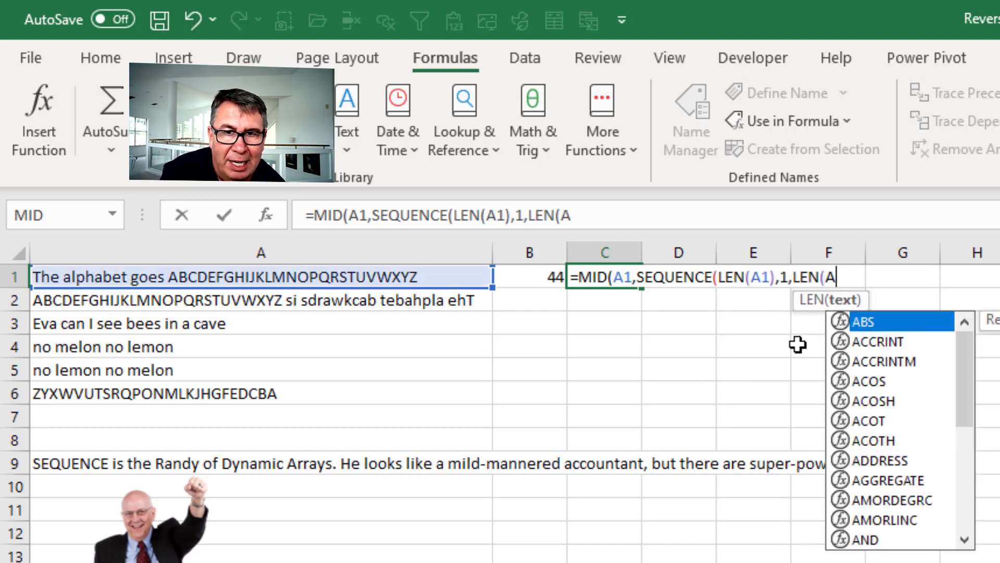
pyautogui.write('1),')
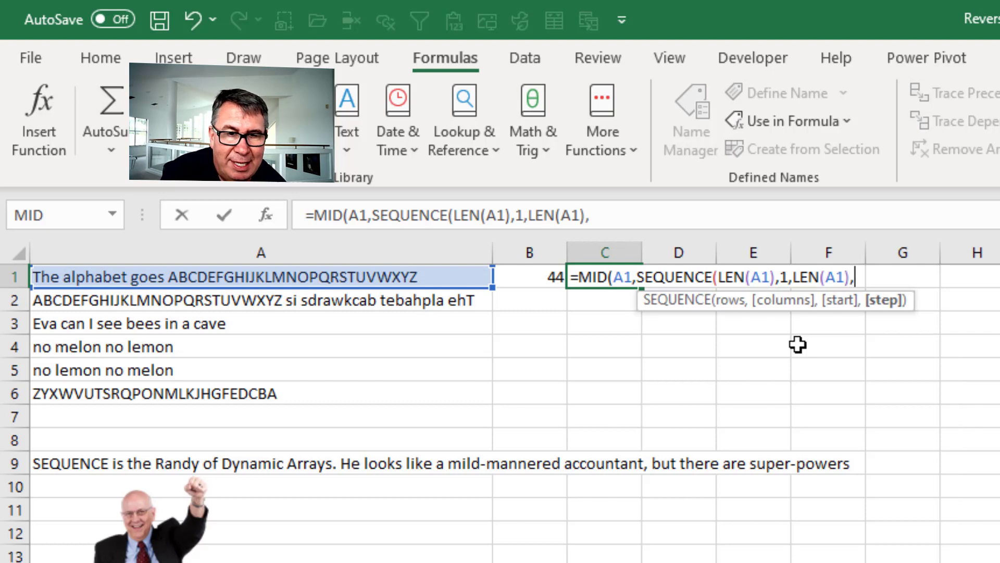
pyautogui.write('-1)')
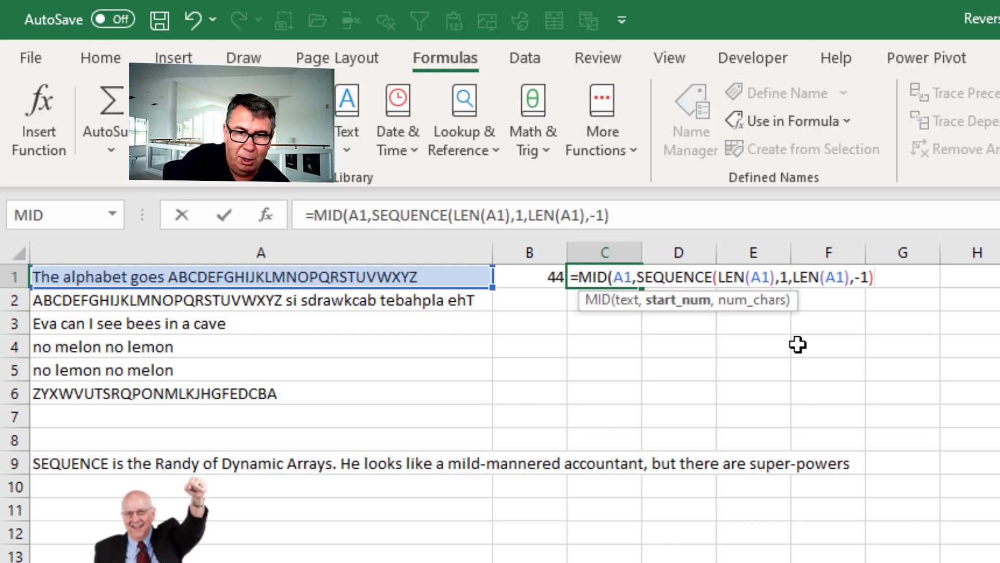
pyautogui.write(',1)')
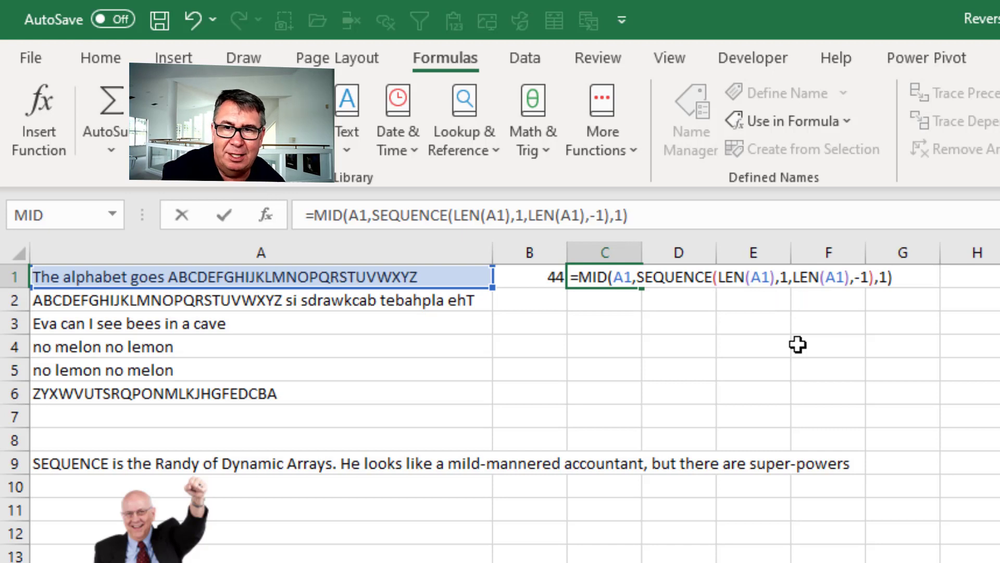
pyautogui.press('Return')
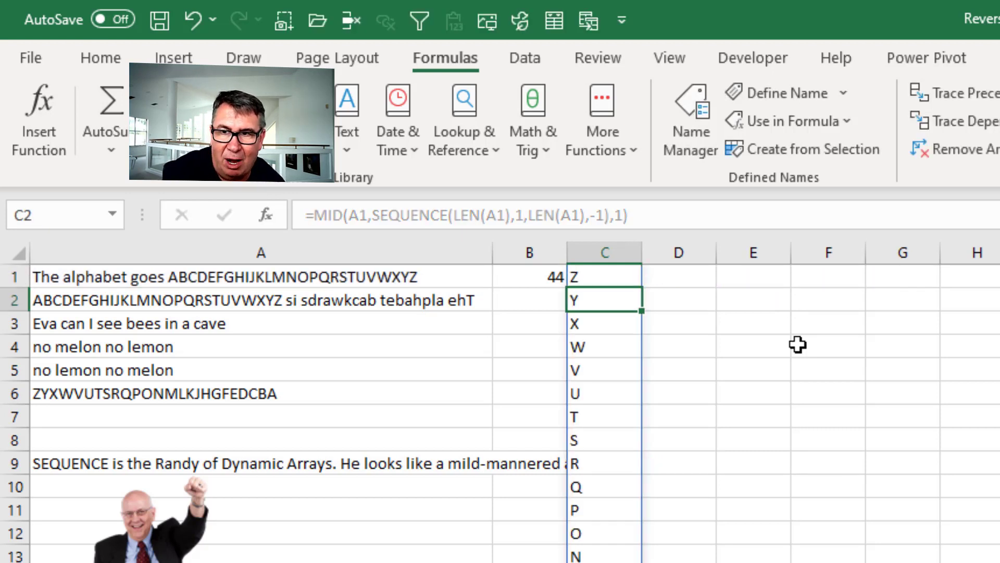
pyautogui.press('Up')
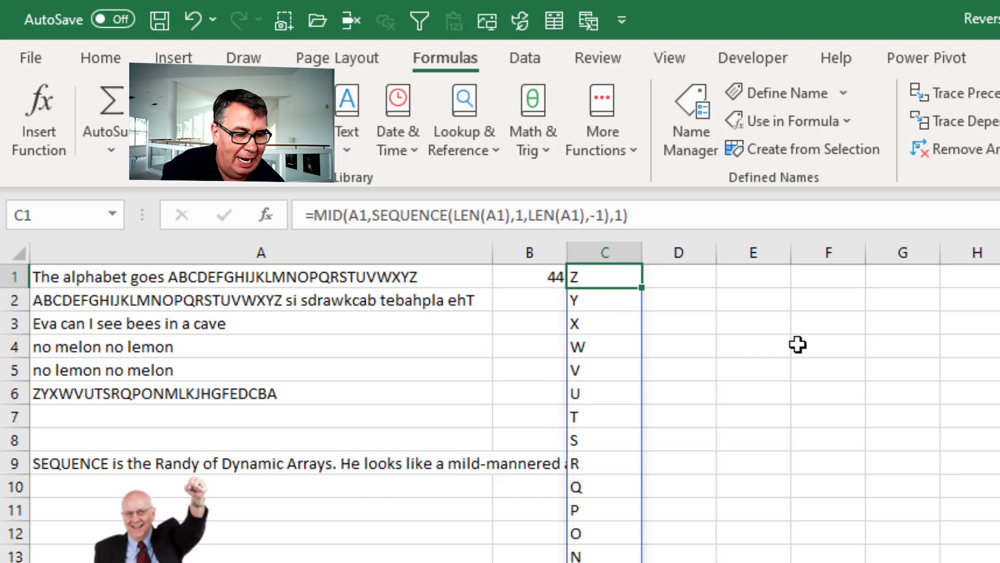
# Step: Wrap the C1 MID/SEQUENCE formula in CONCAT so it returns the whole reversed phrase
pyautogui.press('F2')
pyautogui.press('Home')
pyautogui.press('Right')
pyautogui.write('CONCAT(')
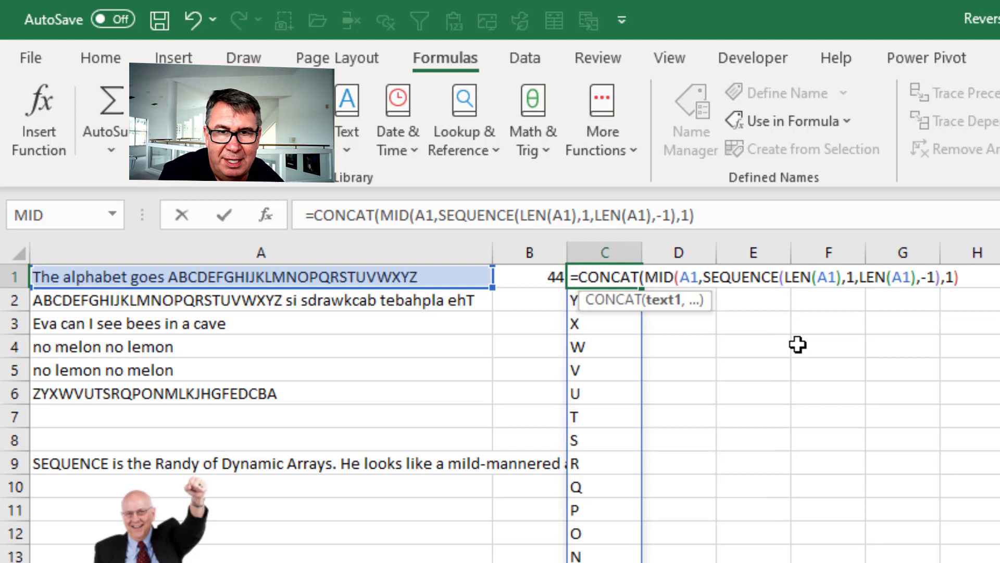
pyautogui.press('End')
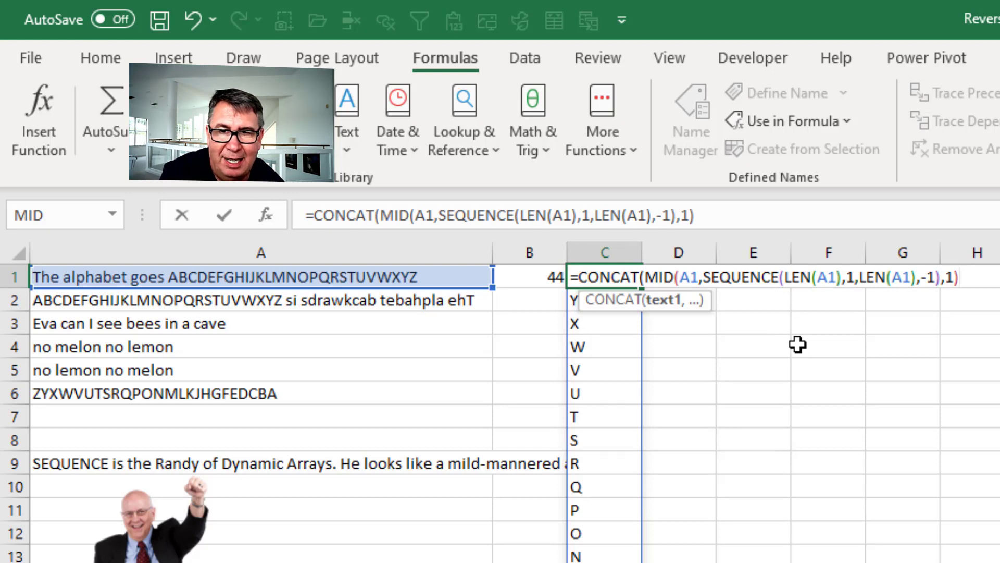
pyautogui.write(')')
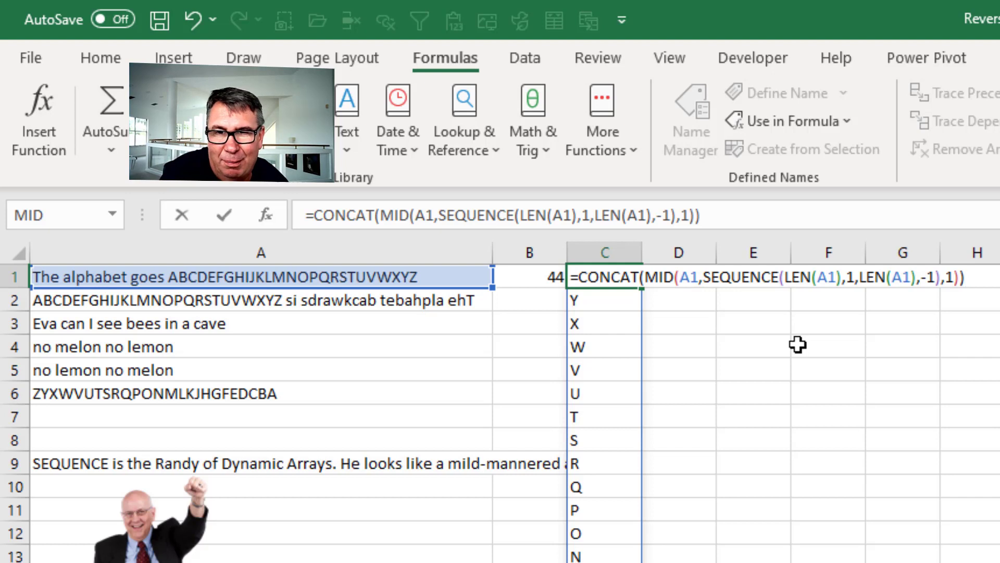
pyautogui.press('Return')
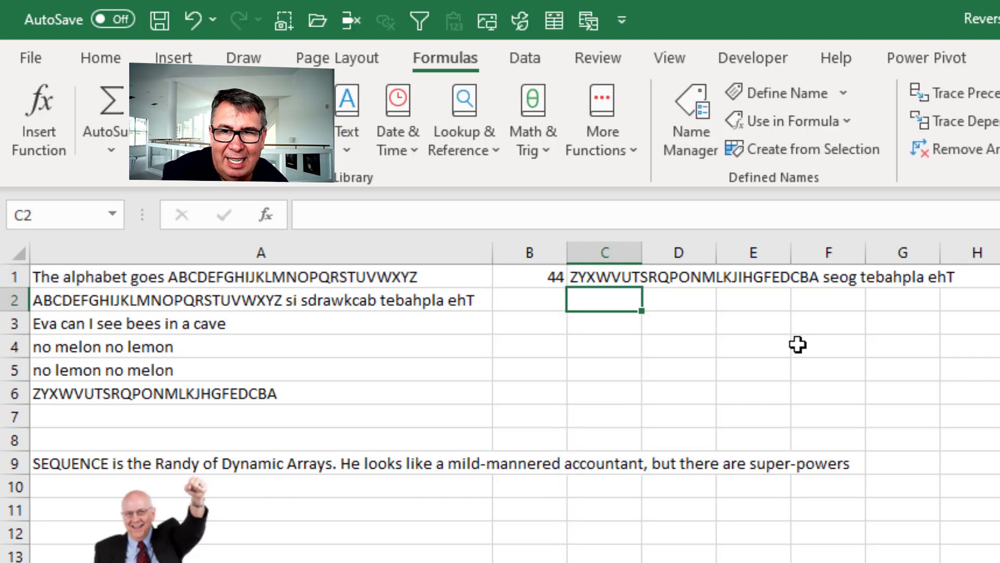
pyautogui.press('Up')
# Step: Delete the length formula in B1, shifting cells left, and fill the CONCAT formula down to B6
pyautogui.press('Left')
pyautogui.hotkey('ctrl', '-')
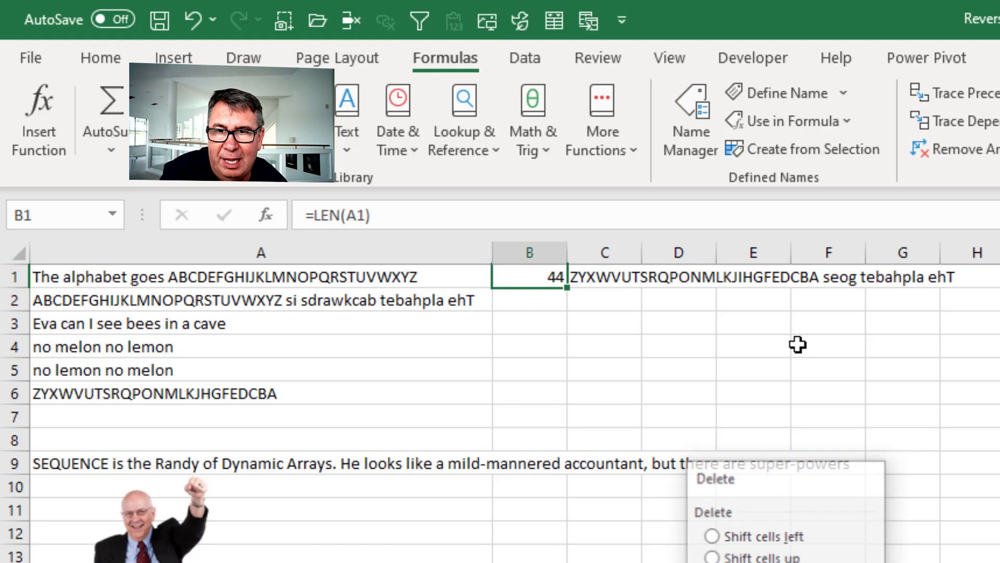
pyautogui.press('Return')
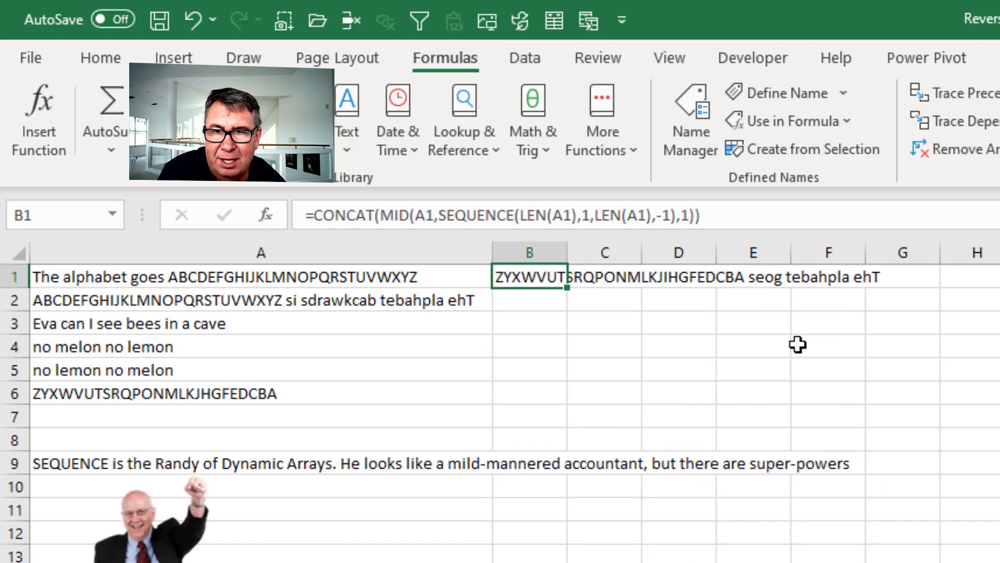
pyautogui.doubleClick(567, 287)
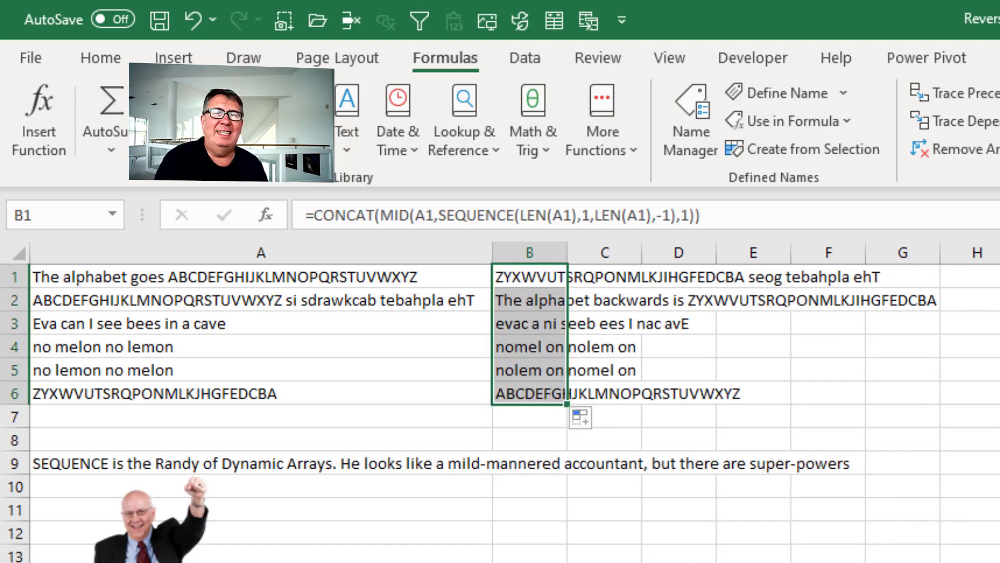